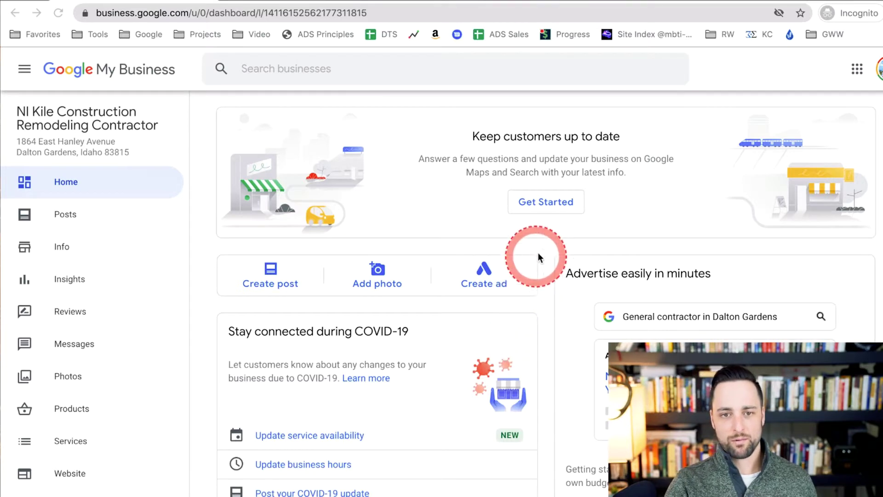
Examine the dashboard home page, including the performance figures, customer photos, latest post and latest reviews
scroll(542, 251, down, 1)
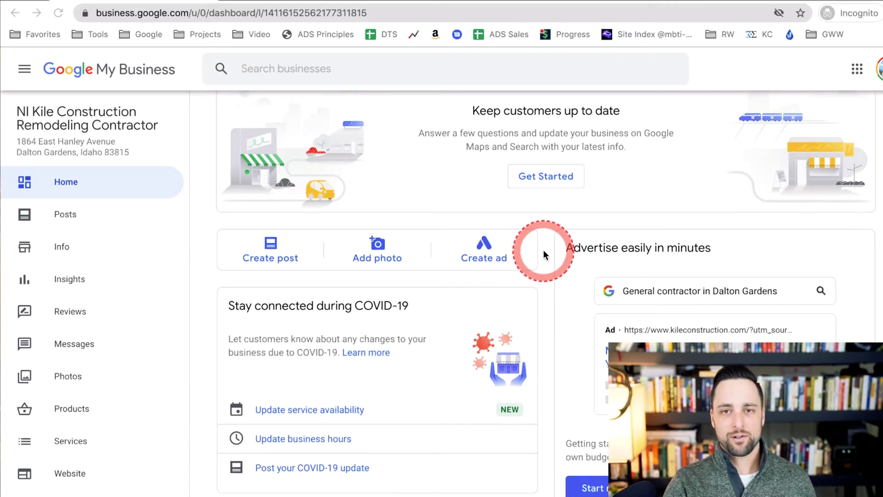
scroll(566, 250, down, 3)
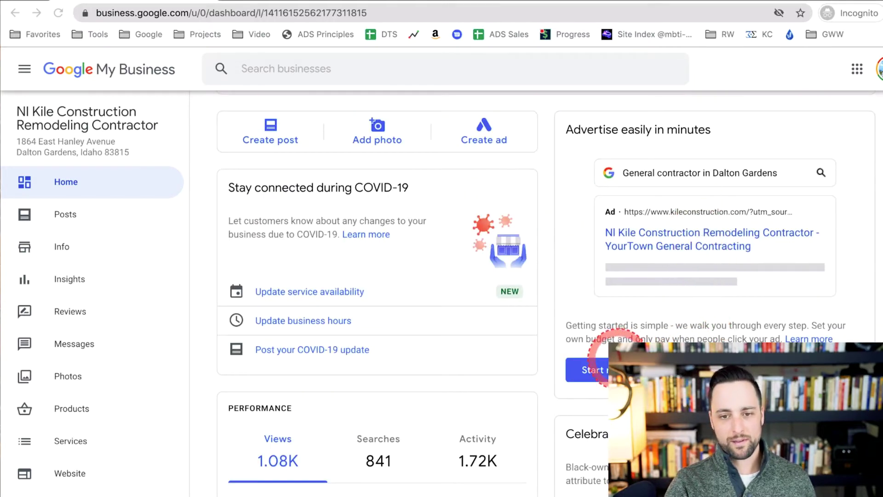
scroll(603, 368, down, 2)
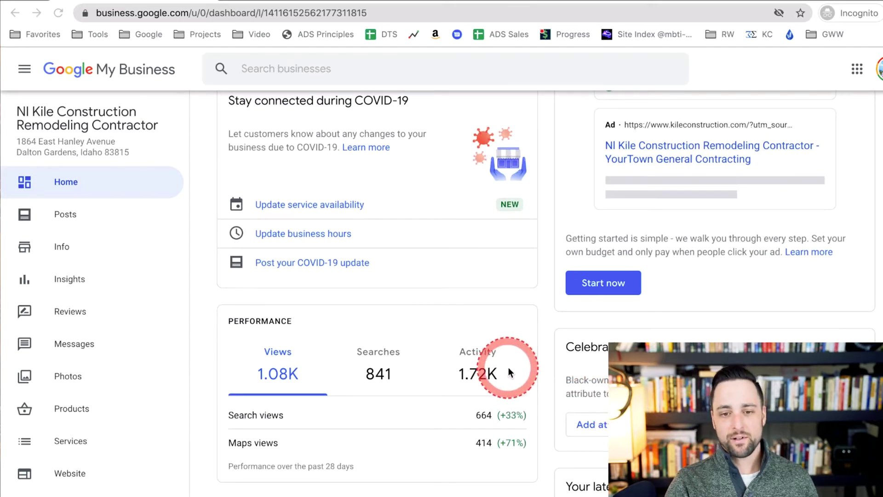
scroll(511, 366, down, 5)
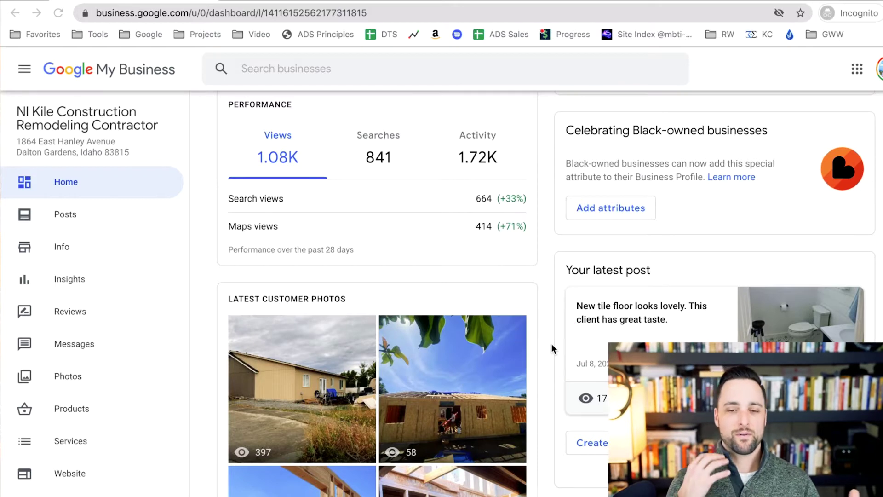
scroll(551, 344, up, 10)
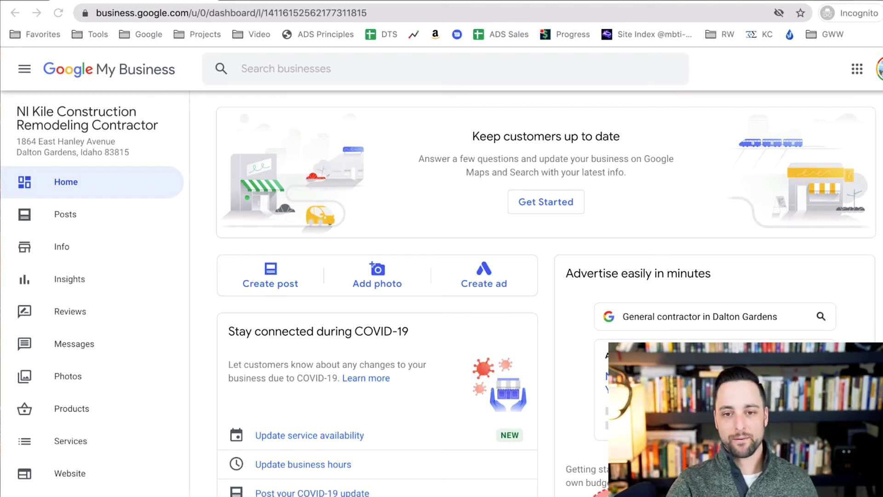
scroll(601, 321, down, 5)
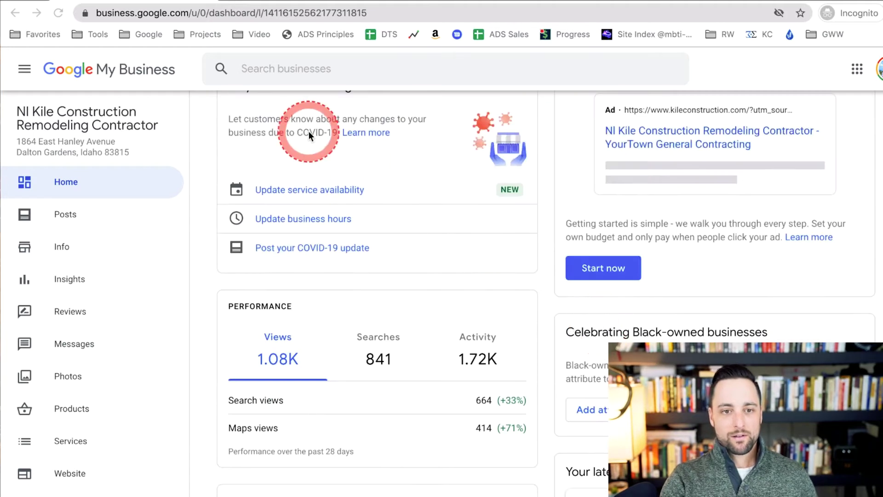
scroll(440, 192, down, 3)
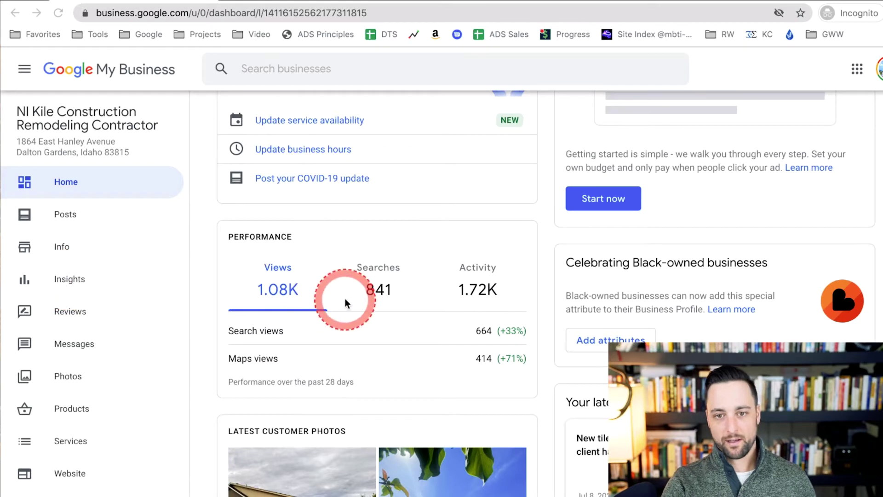
scroll(739, 322, down, 6)
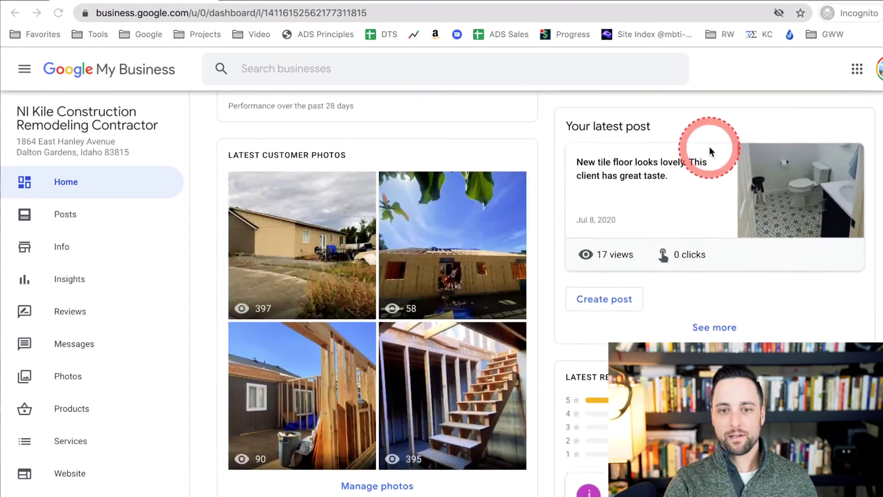
scroll(684, 312, down, 1)
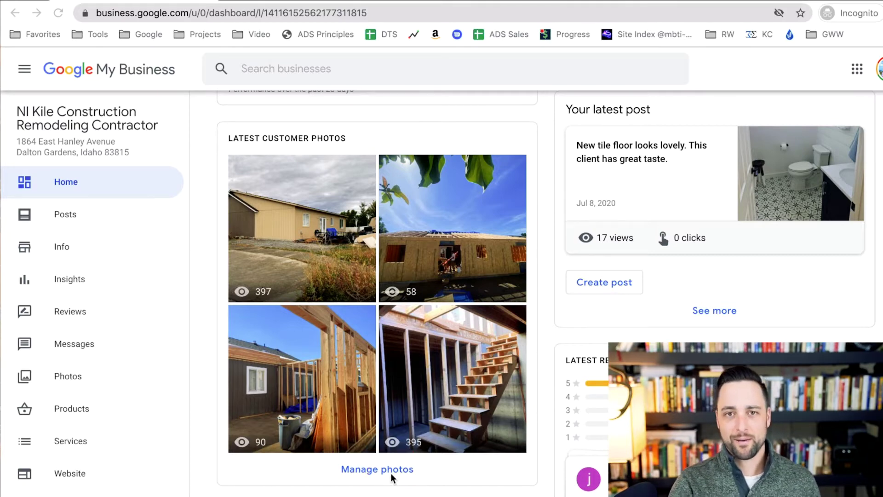
scroll(395, 473, down, 5)
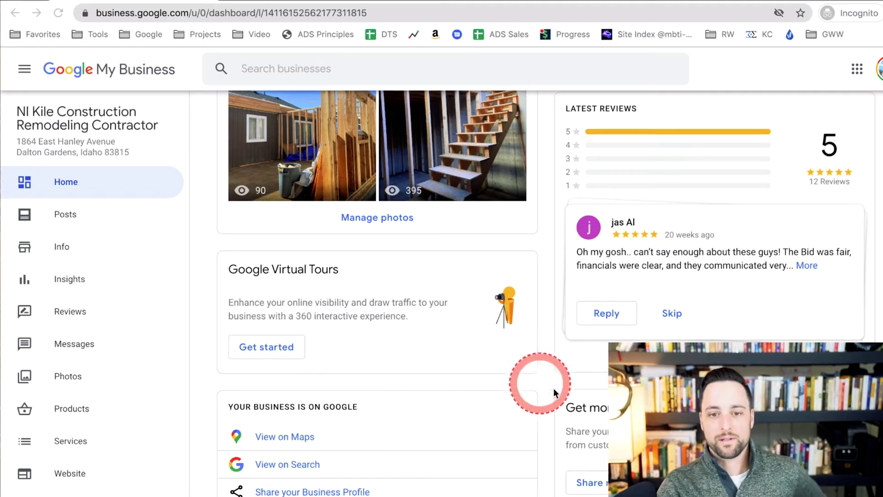
scroll(537, 381, down, 1)
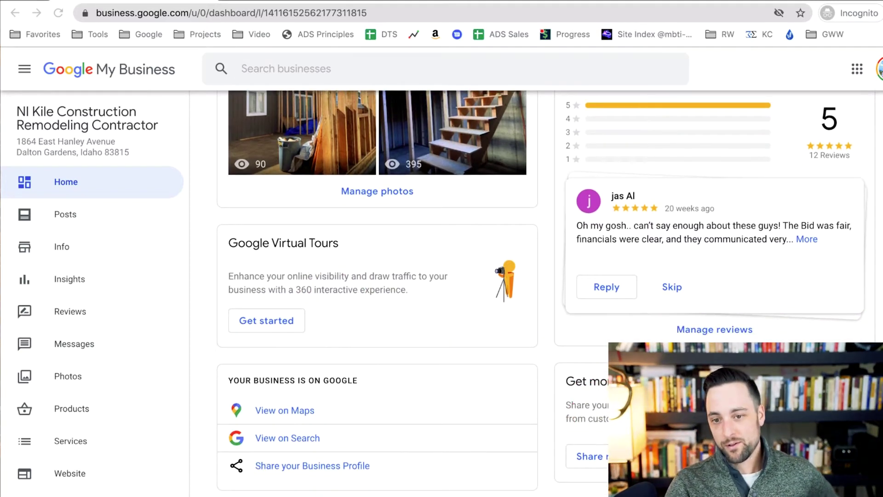
Open the shareable review form for the business and copy its review link
click(592, 456)
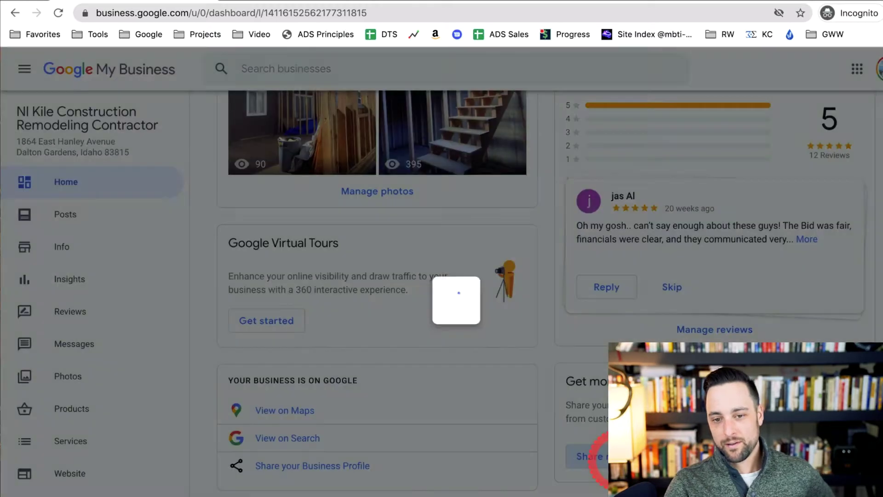
click(477, 280)
key(ctrl+c)
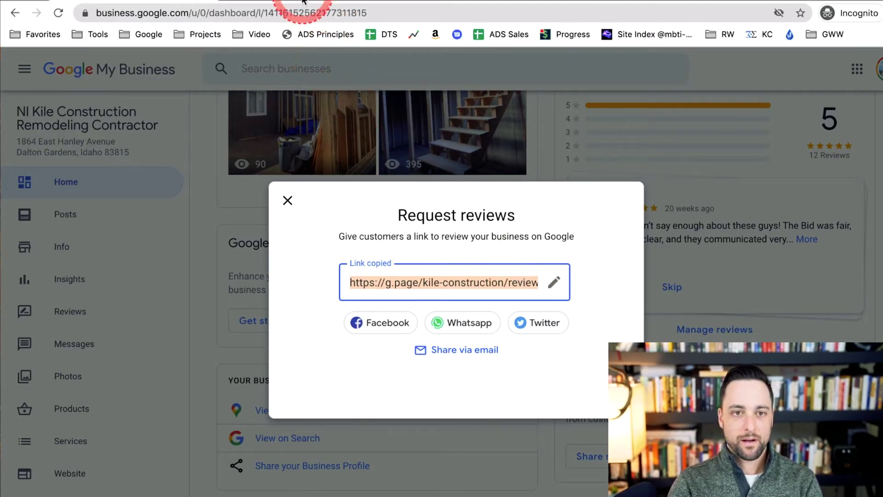
Load the copied g.page review link in the browser tab that shows the business on Google Maps
click(313, 10)
key(ctrl+v)
key(Return)
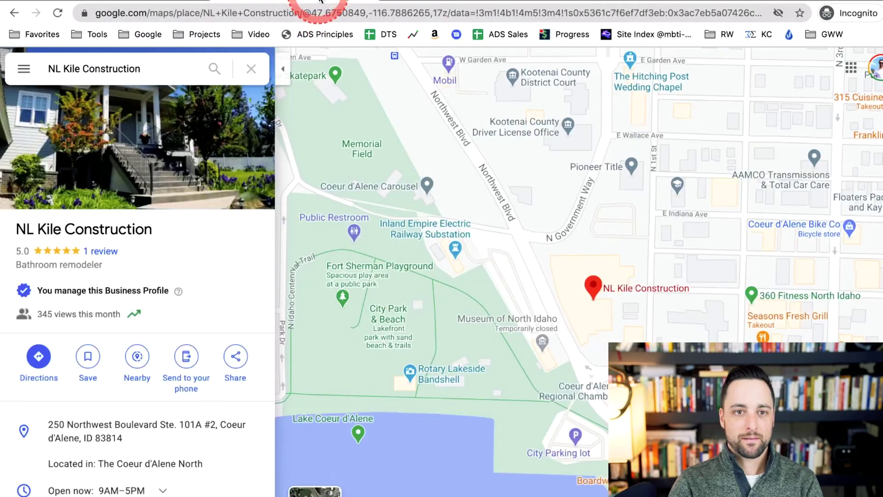
click(314, 12)
text(https://g.page/kile-construction/review?rc)
key(Return)
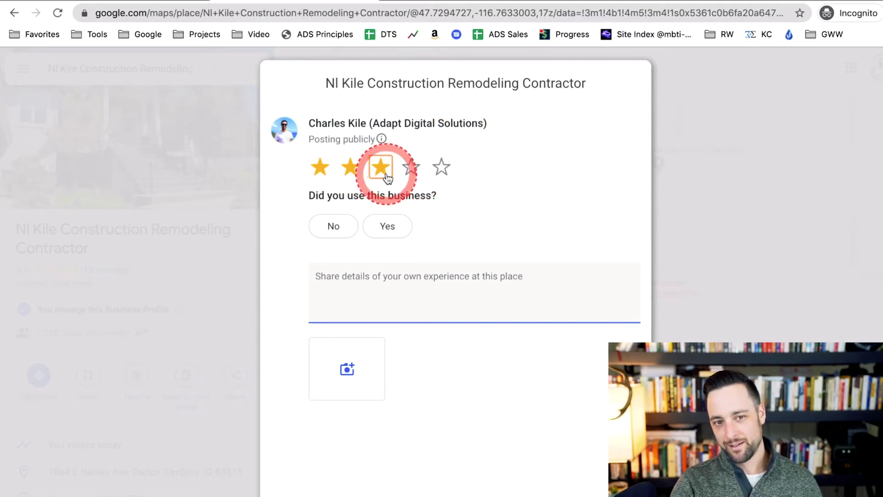
Try a three-star rating in the business review form and start discarding the unposted review
click(435, 172)
click(378, 168)
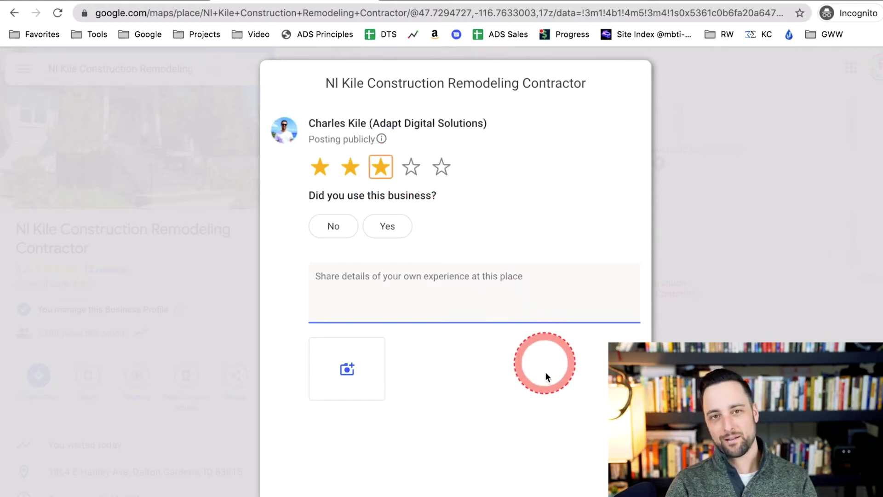
click(529, 495)
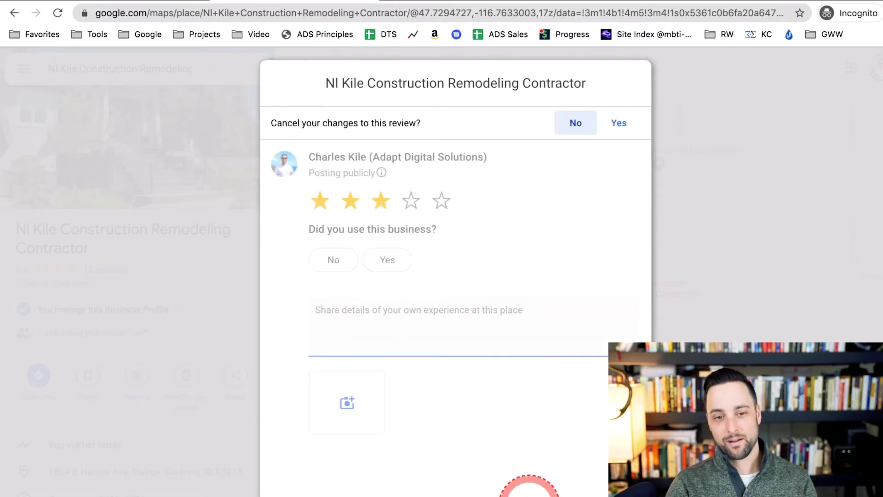
click(665, 244)
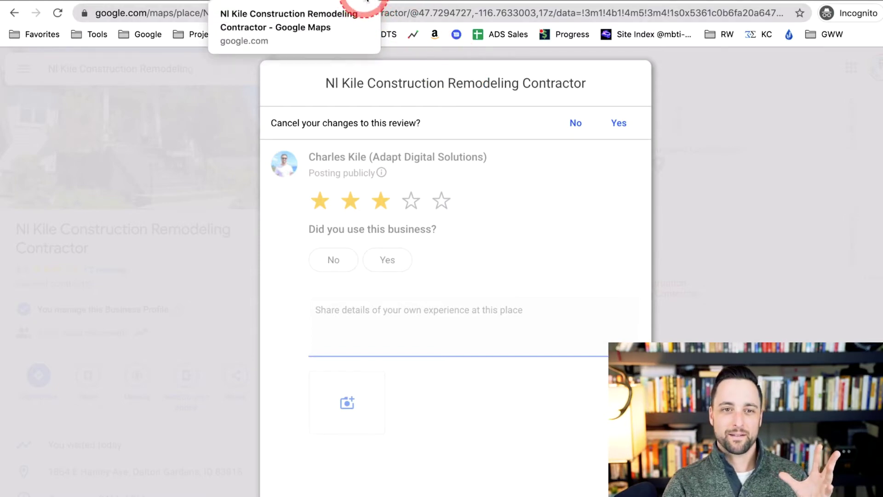
Return to the business dashboard, close the review request dialog and examine the profile completion and manager cards on the home page
click(367, 1)
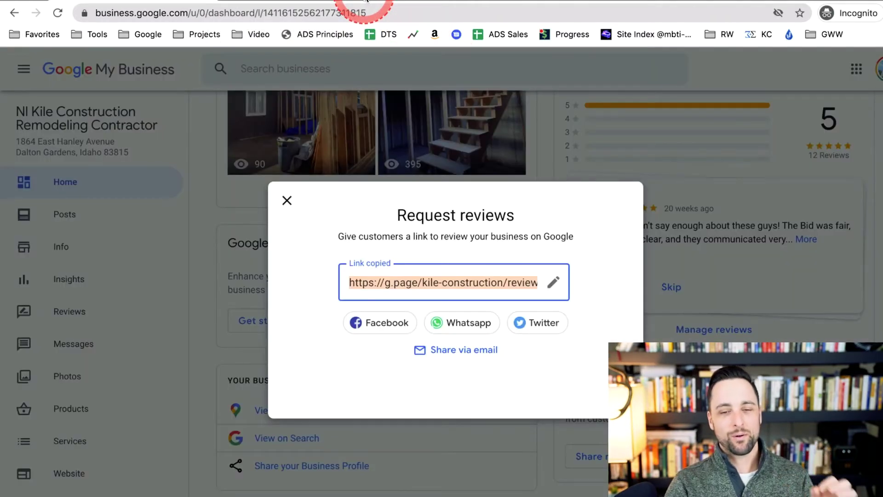
click(288, 200)
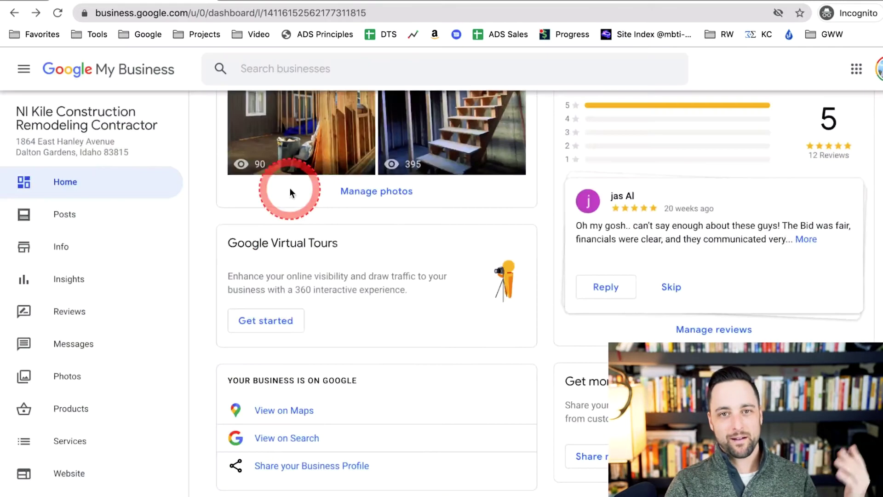
scroll(511, 305, down, 2)
scroll(511, 305, down, 4)
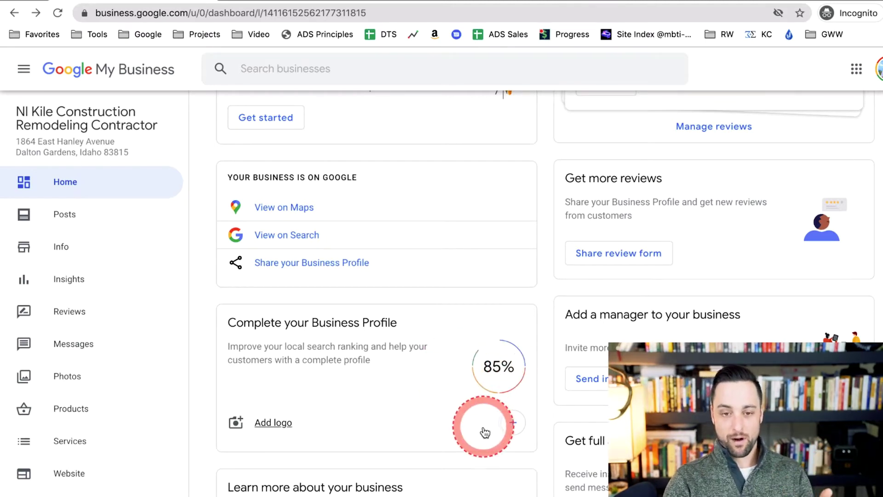
scroll(461, 434, down, 1)
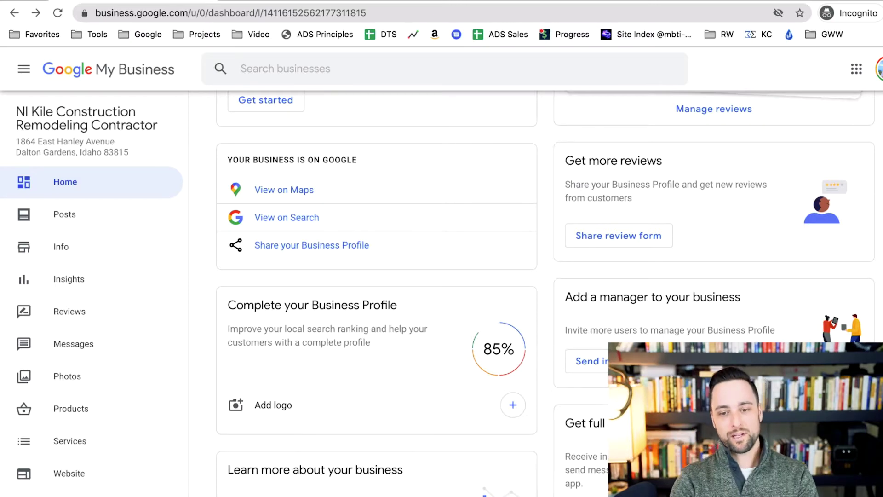
scroll(681, 350, down, 3)
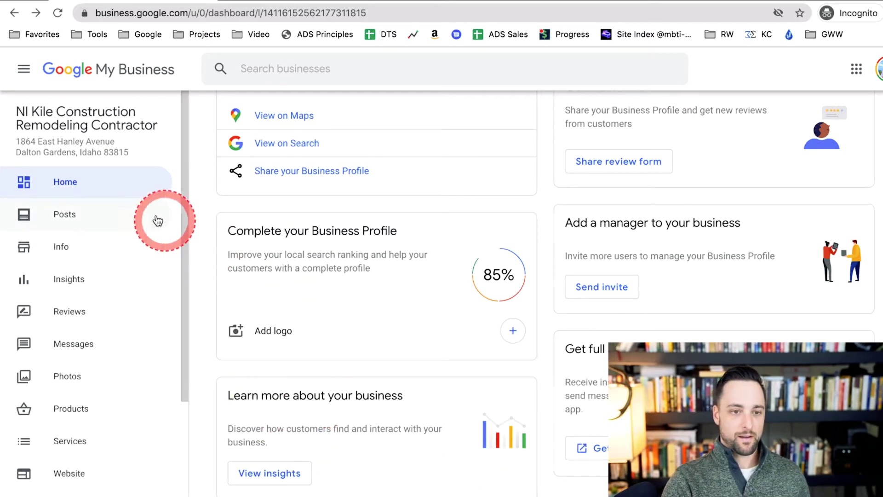
Open the business's posts and examine the published posts and the available post types
click(52, 216)
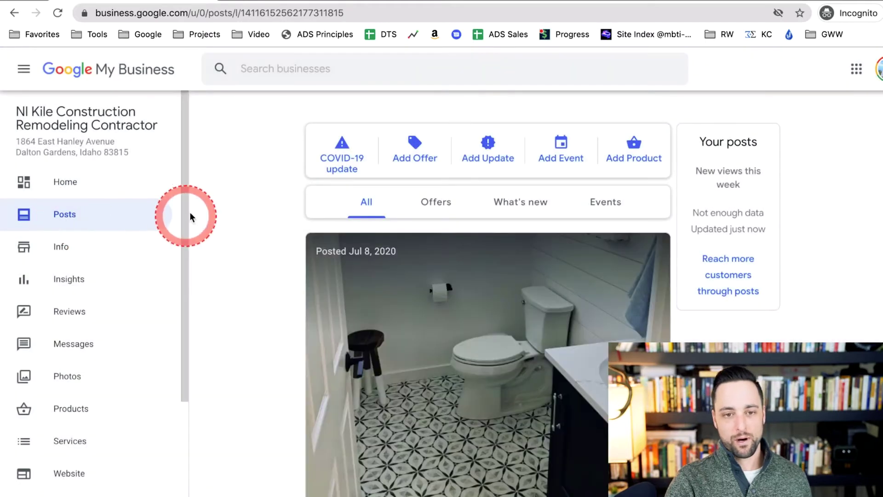
scroll(233, 226, down, 1)
scroll(233, 226, down, 5)
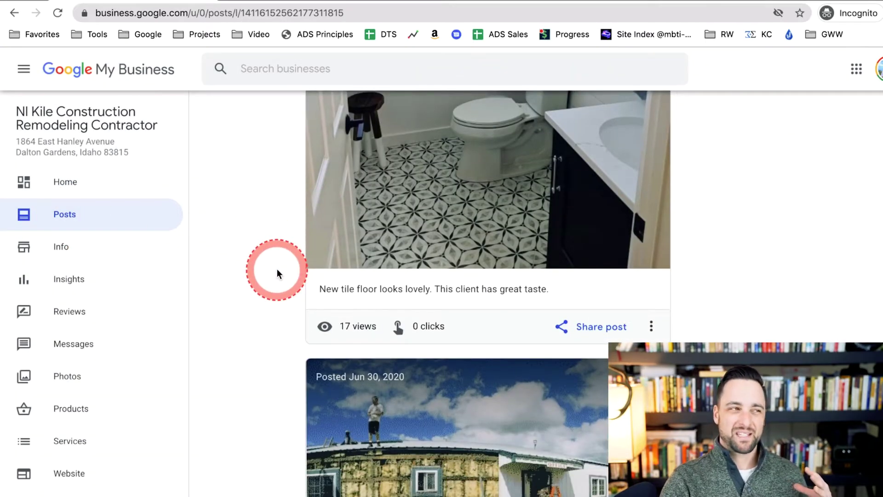
scroll(682, 302, down, 1)
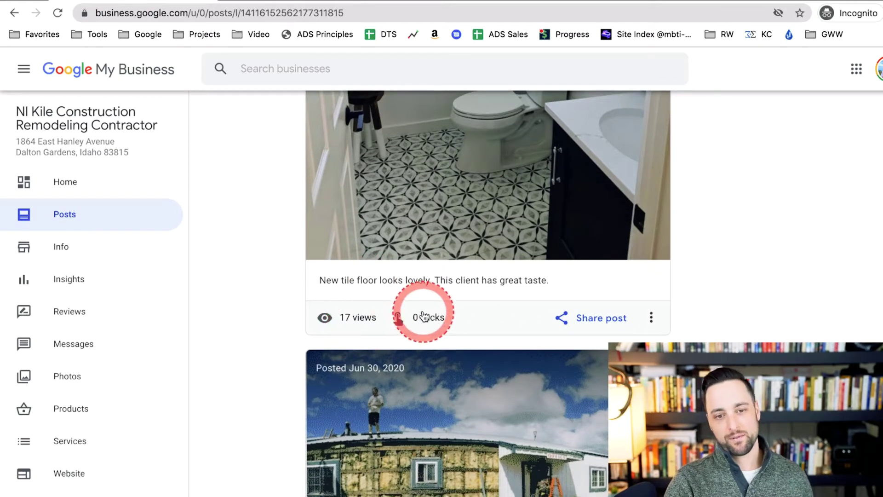
scroll(424, 317, down, 8)
scroll(444, 296, down, 5)
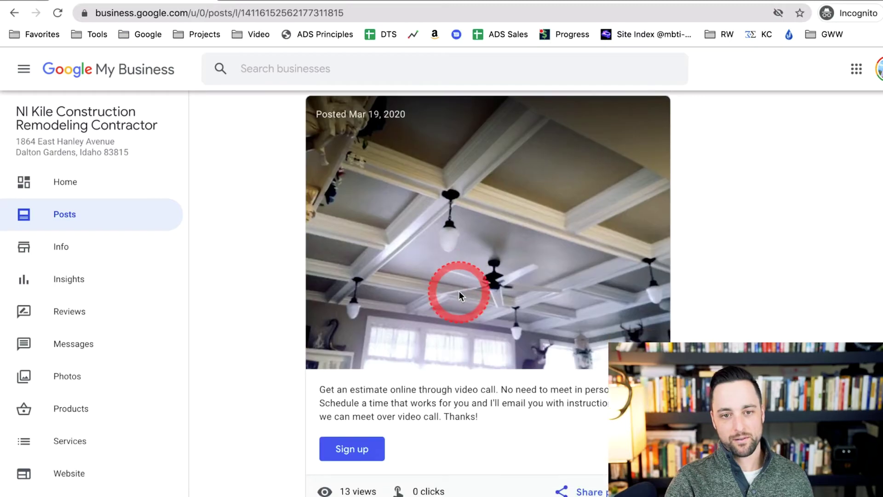
scroll(692, 357, up, 7)
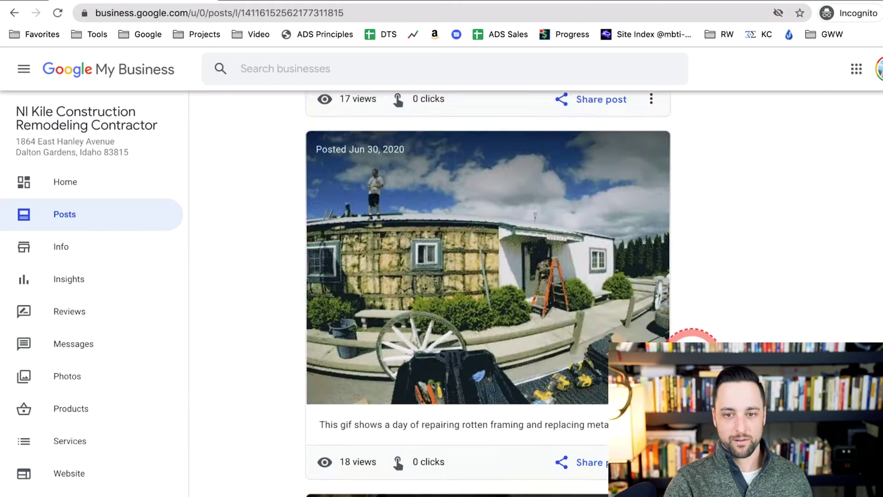
scroll(692, 354, up, 8)
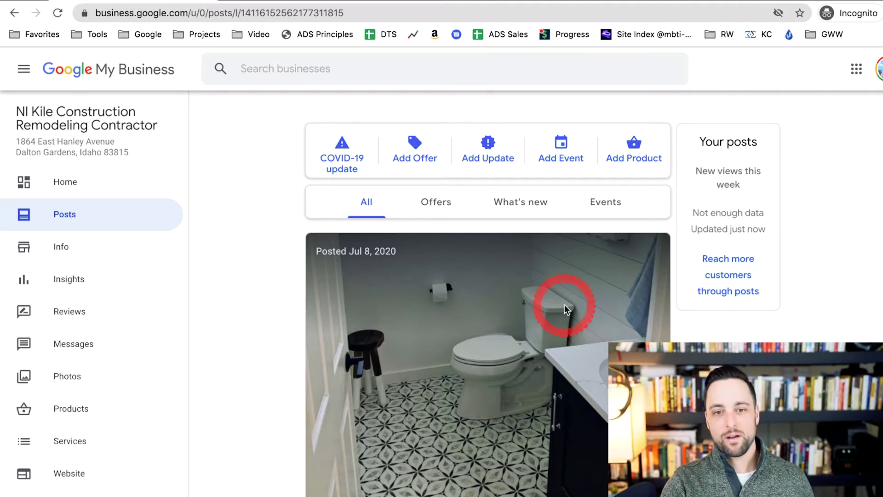
scroll(549, 361, down, 1)
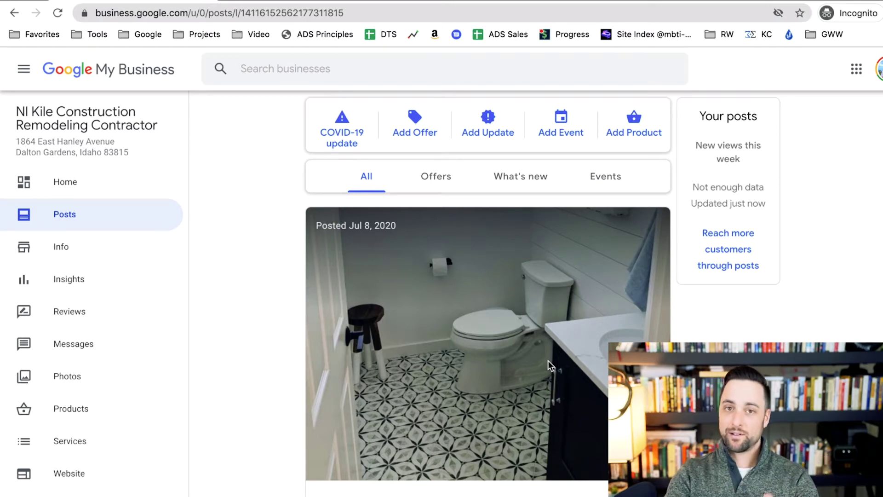
scroll(286, 212, down, 3)
scroll(439, 235, down, 15)
scroll(450, 271, up, 6)
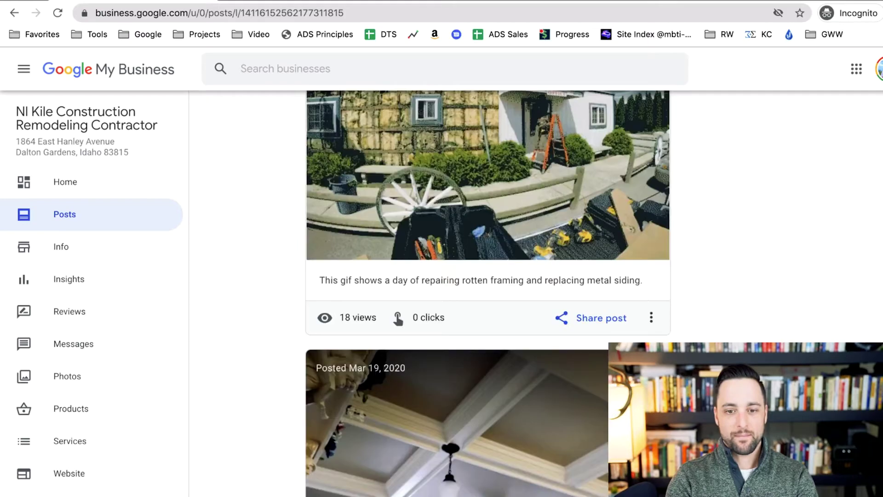
scroll(414, 276, up, 10)
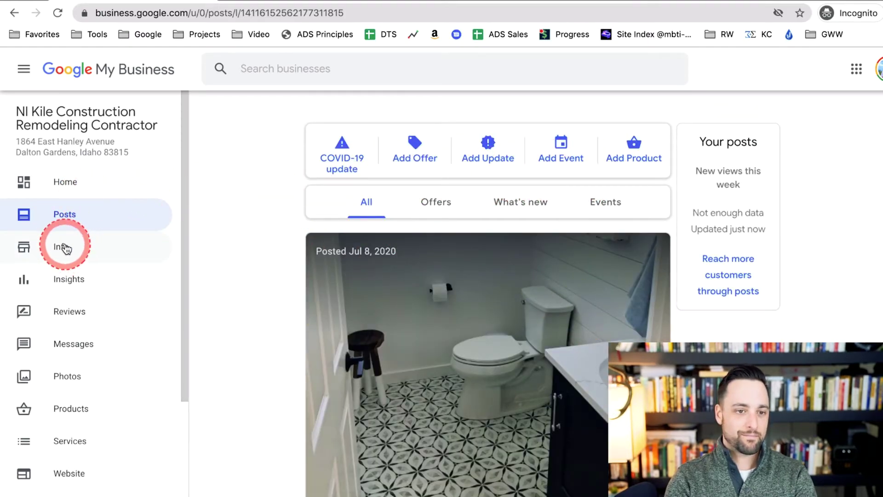
Open the business info, inspect the business name in its edit dialog and cancel without applying
click(64, 248)
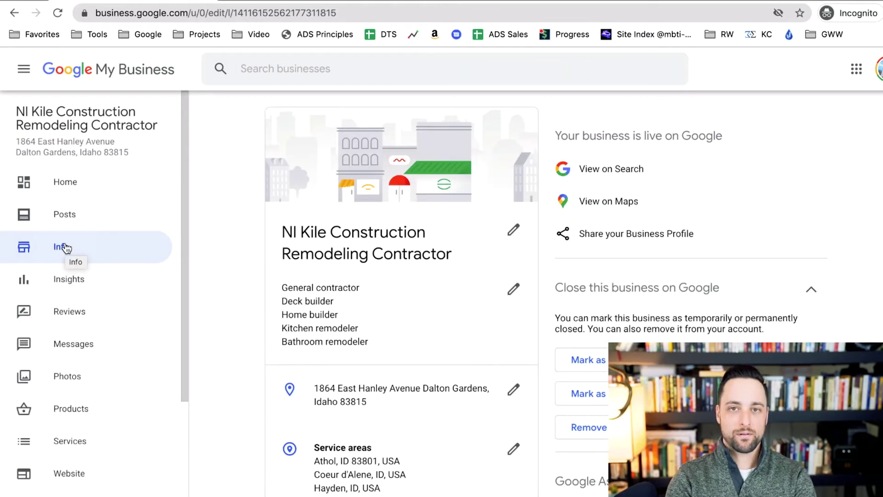
click(809, 265)
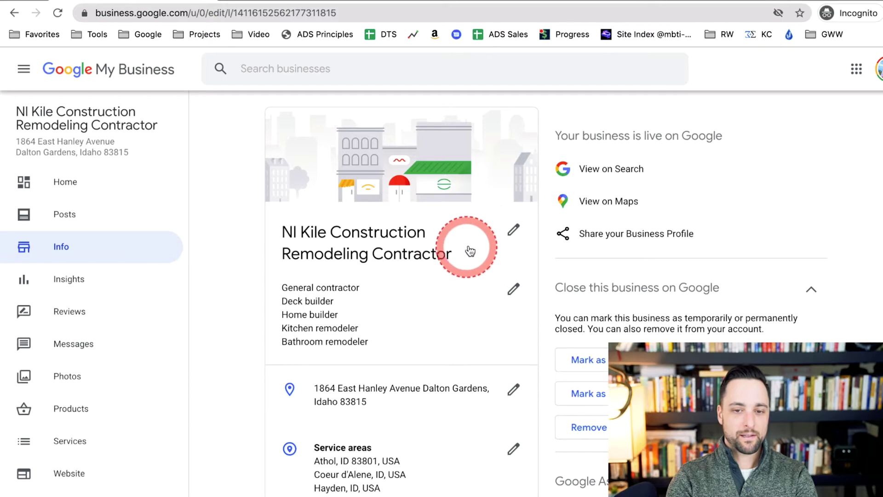
click(514, 231)
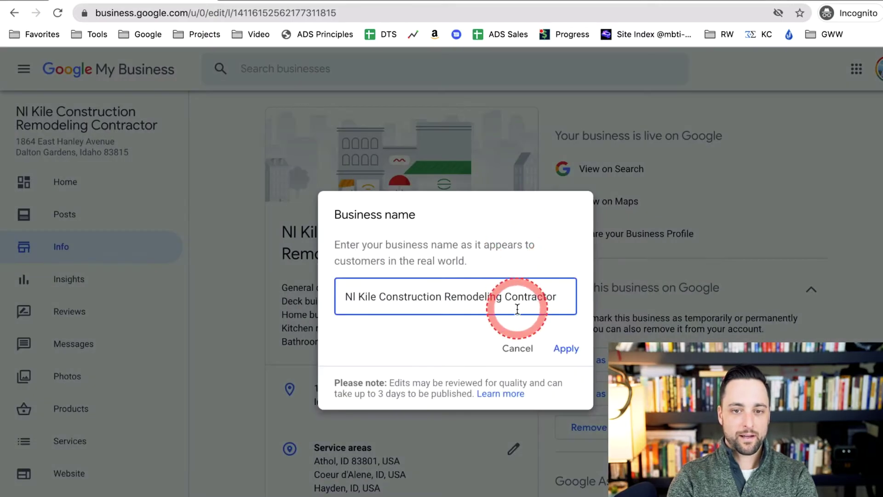
click(518, 348)
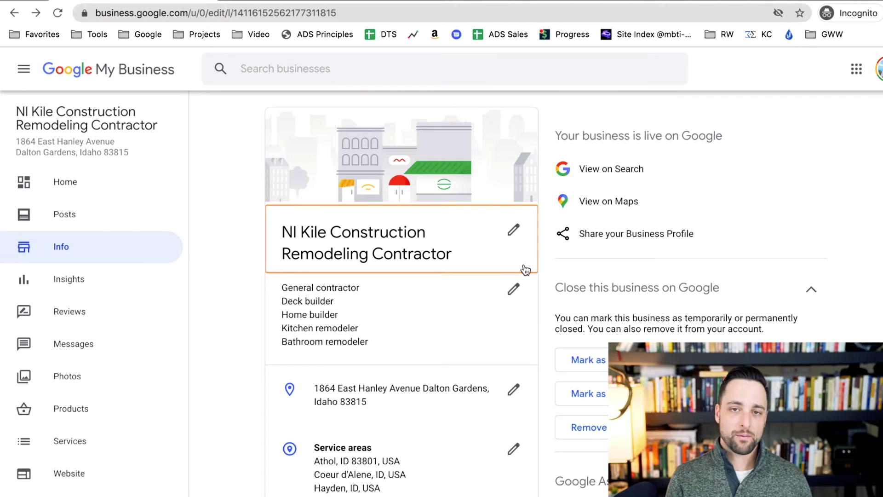
drag(524, 266, 397, 252)
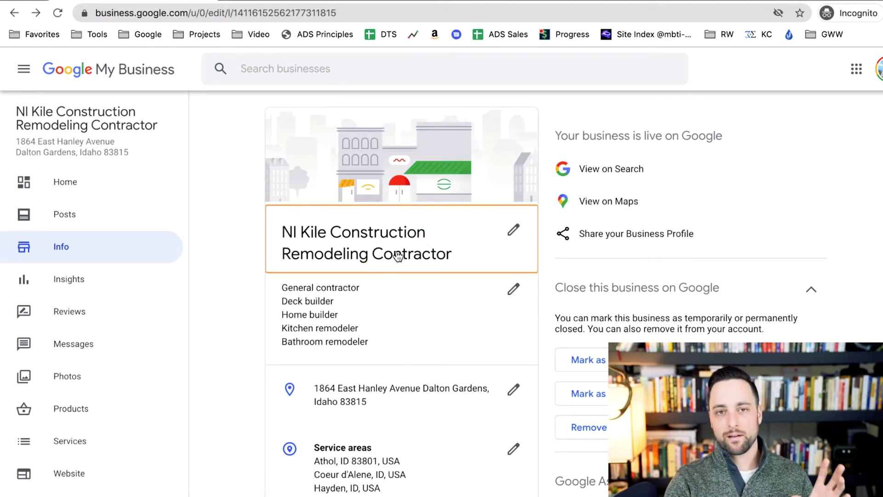
drag(311, 254, 352, 275)
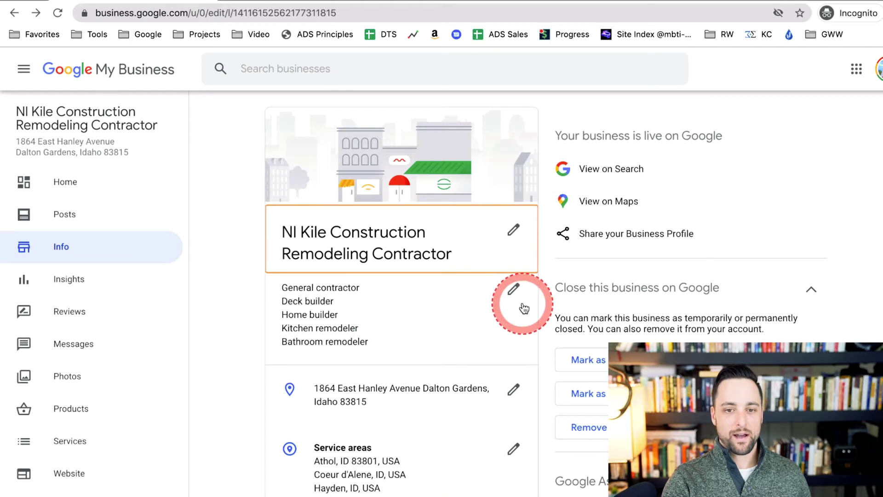
Open the business categories for editing, examine the primary and additional categories, and apply the dialog
click(515, 291)
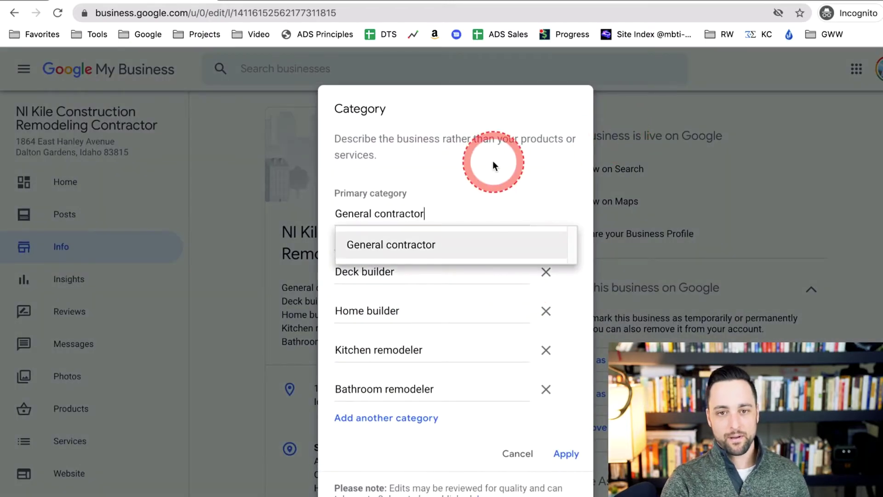
click(497, 191)
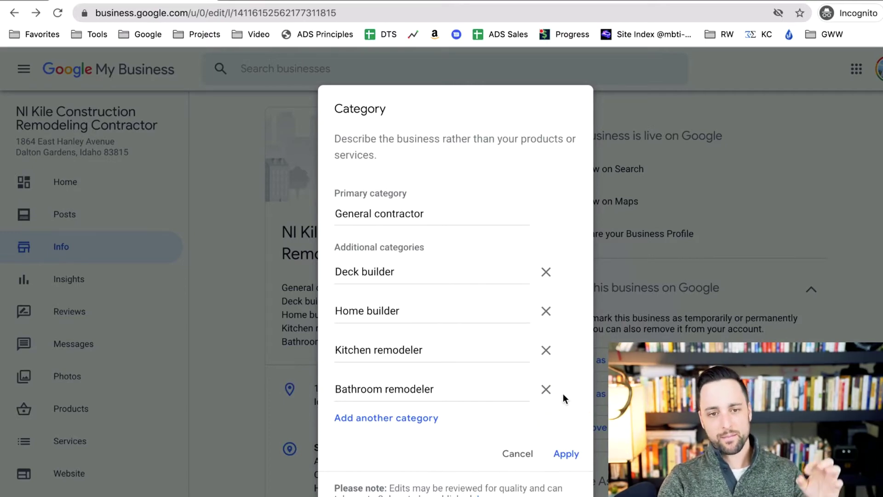
click(542, 394)
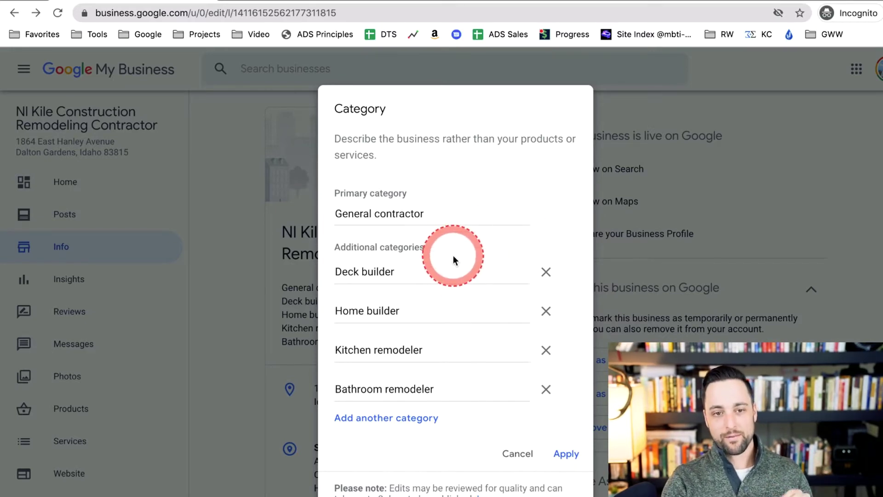
click(568, 455)
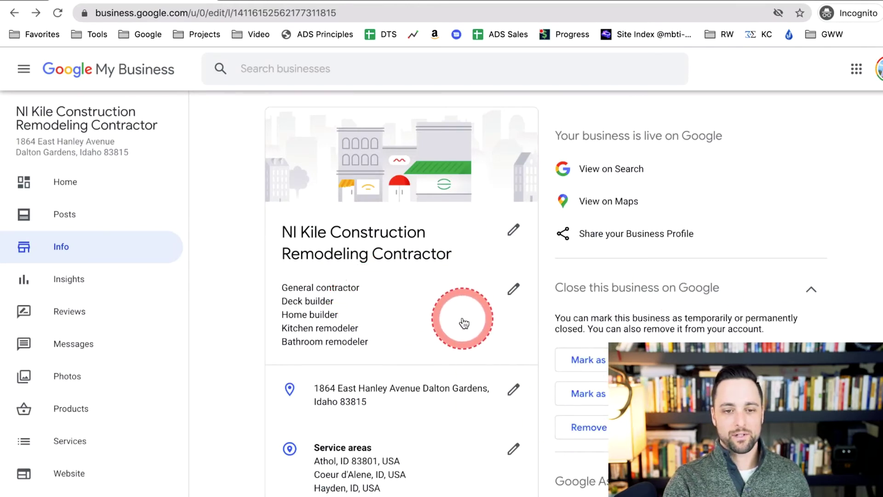
Open the business location for editing, examine the address fields and map pin, and close the dialog
scroll(462, 321, down, 1)
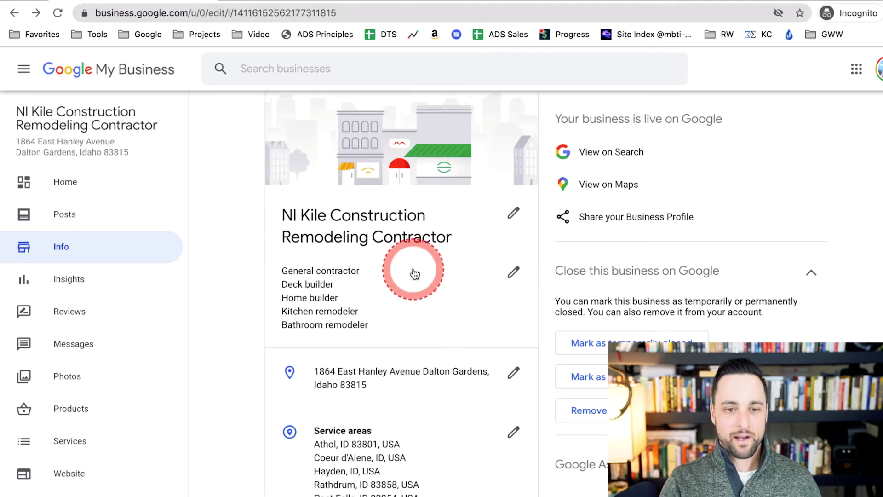
scroll(417, 271, down, 1)
click(515, 348)
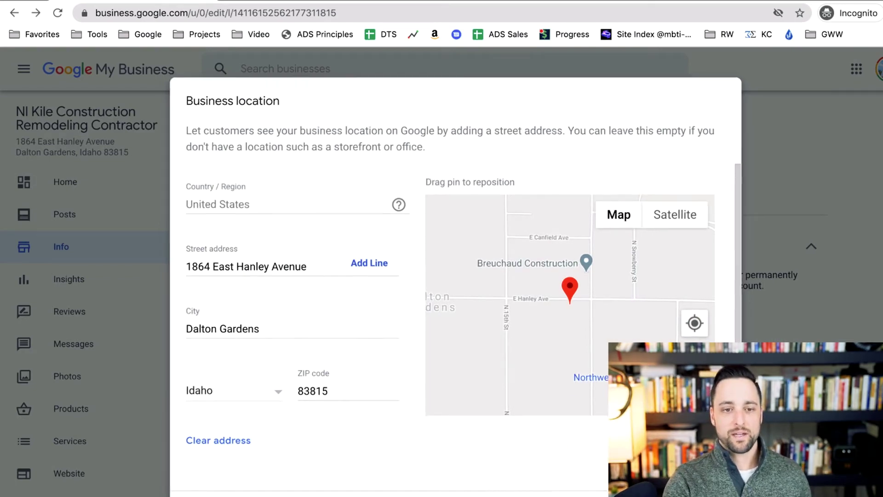
key(Escape)
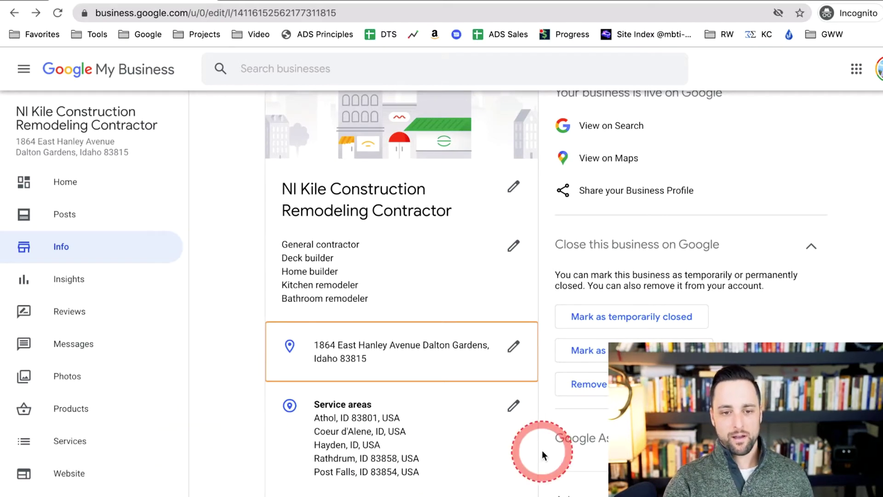
Open the service areas for editing, examine the listed areas and cancel the dialog
scroll(492, 450, down, 1)
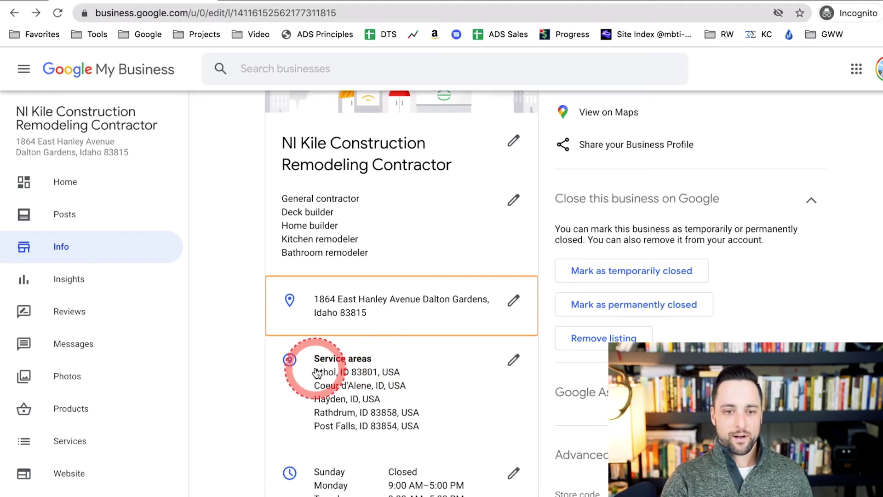
click(514, 360)
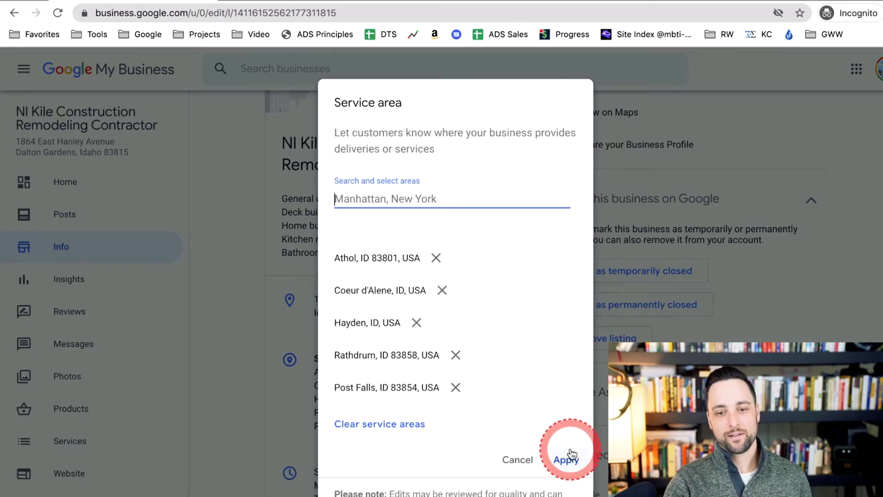
click(521, 462)
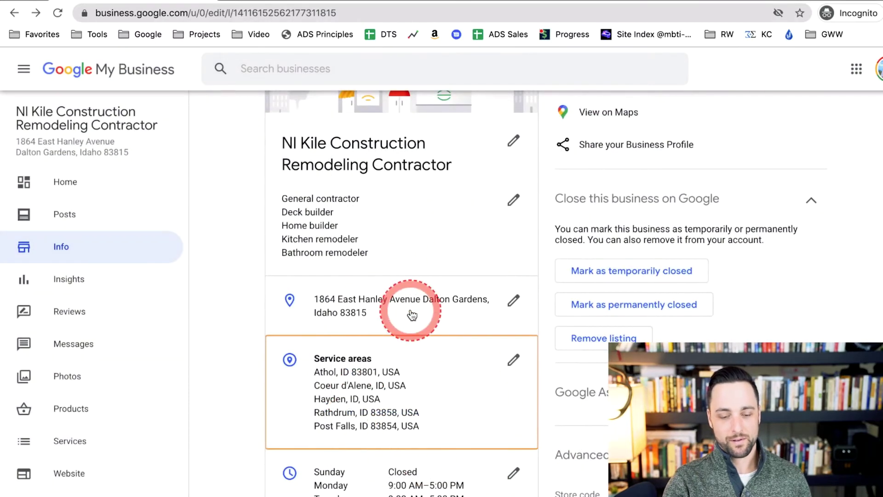
Examine the business info from the name down to the website, focusing on regular, additional and special hours
scroll(468, 316, down, 3)
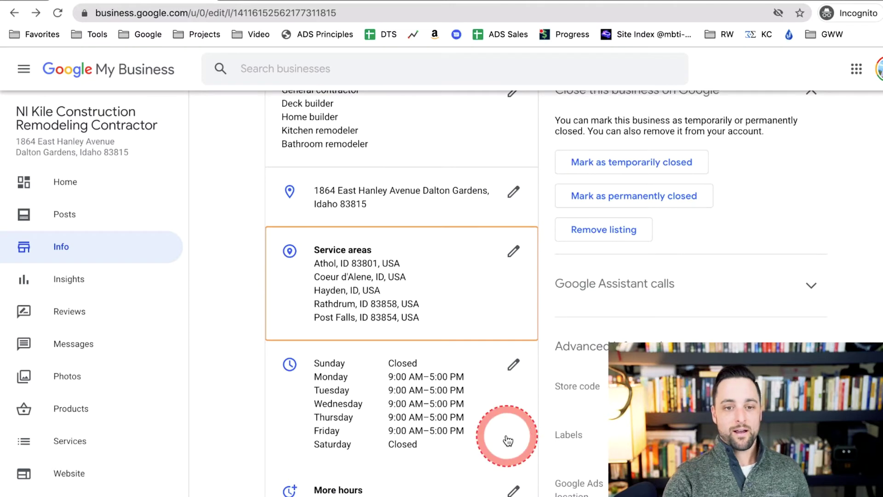
scroll(506, 437, up, 5)
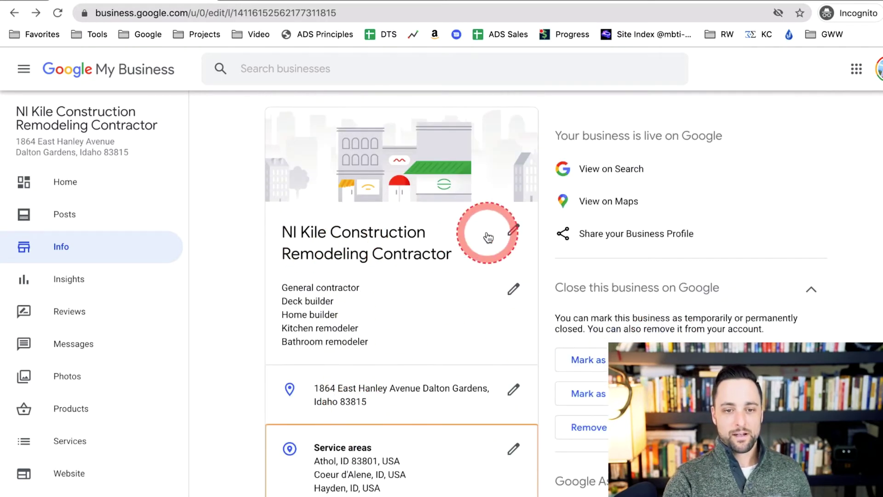
scroll(489, 235, down, 5)
scroll(438, 328, down, 8)
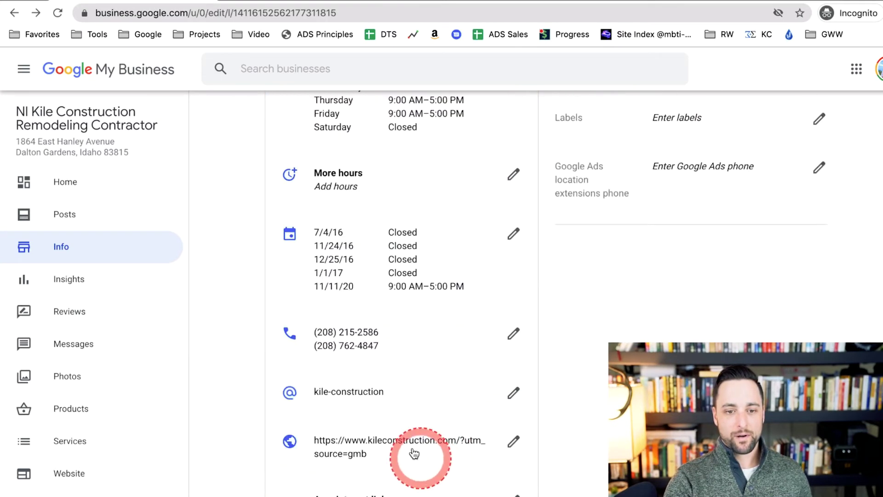
scroll(414, 454, up, 5)
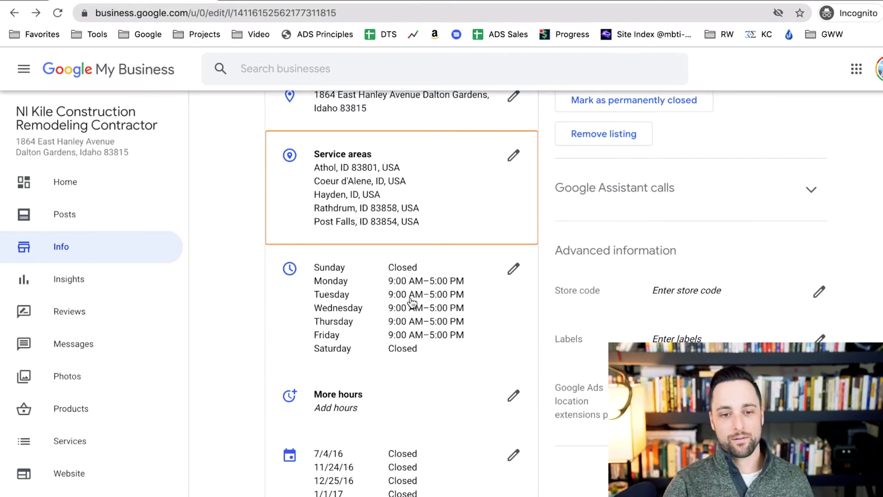
scroll(477, 301, down, 3)
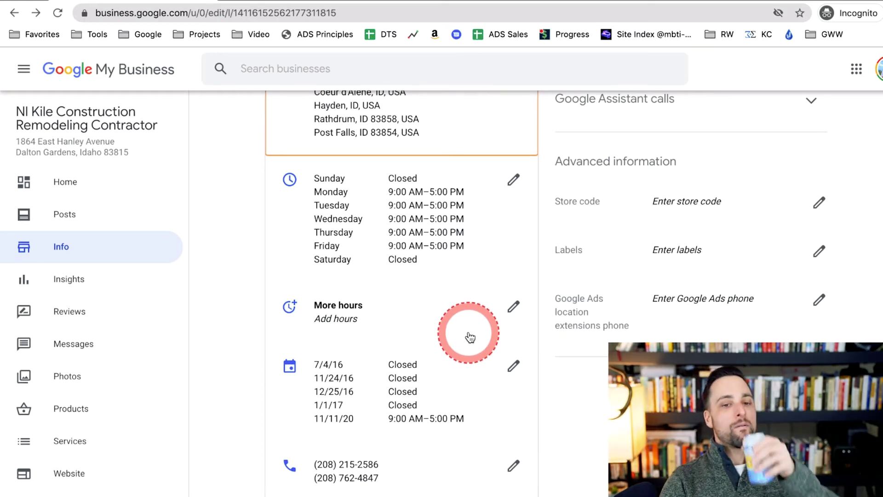
scroll(469, 338, down, 2)
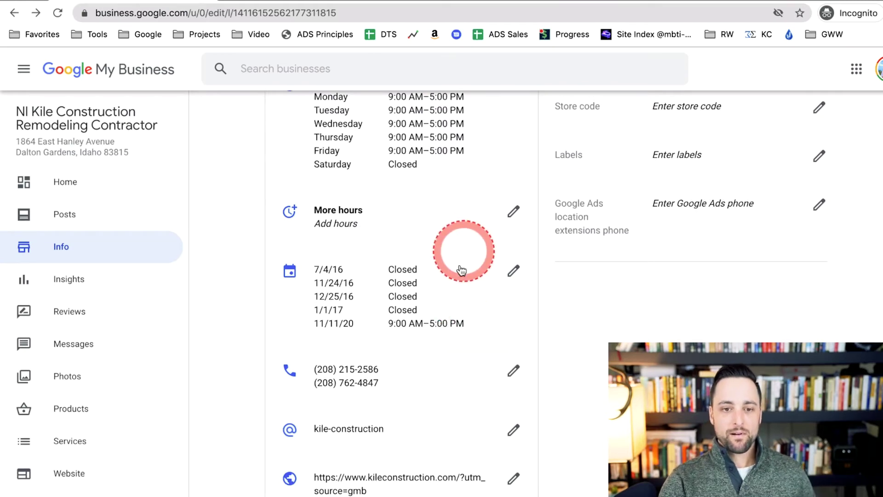
Remove the additional phone number from the business info and apply the change
click(513, 369)
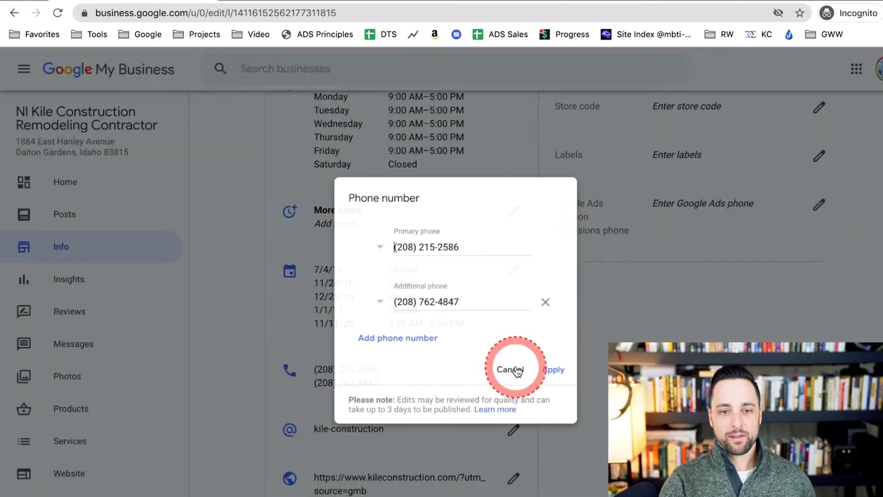
click(557, 303)
click(559, 352)
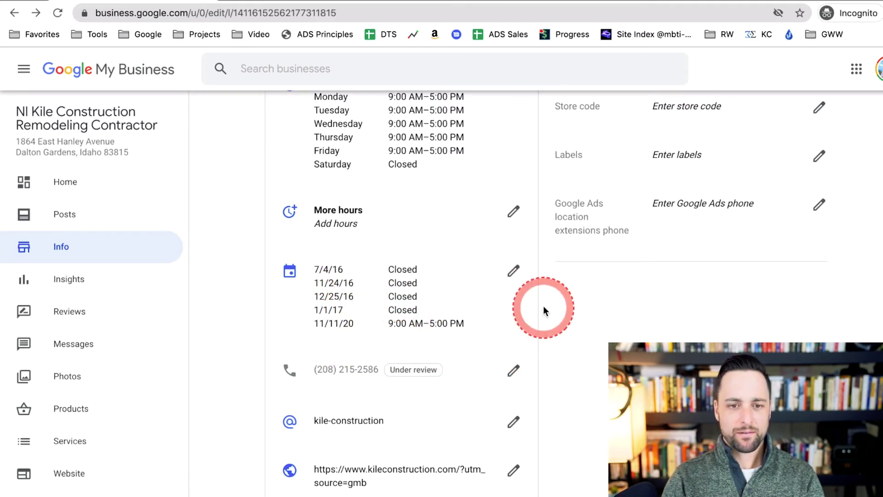
Reopen the phone number dialog to check the primary phone and the option for adding another number, then cancel it
scroll(487, 308, down, 2)
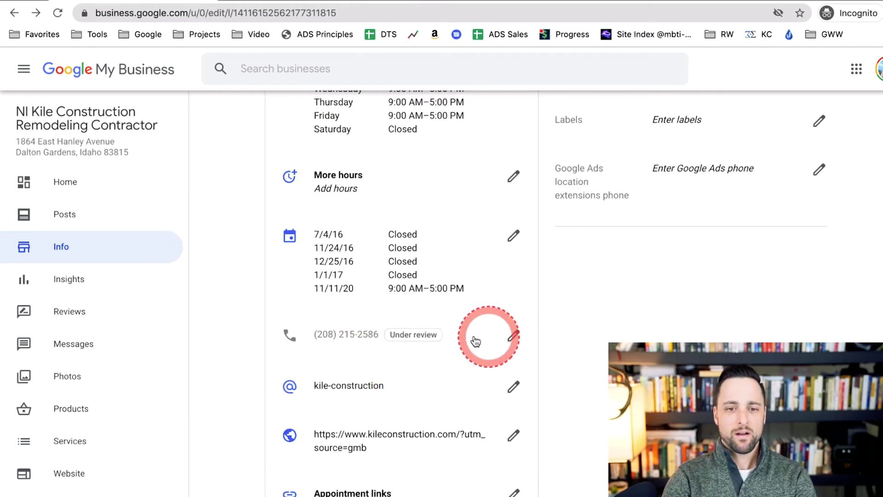
scroll(414, 329, down, 1)
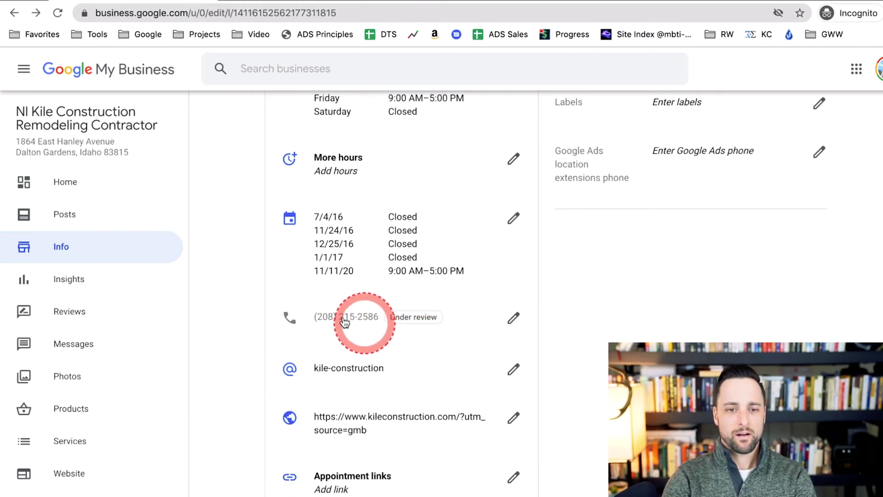
click(514, 318)
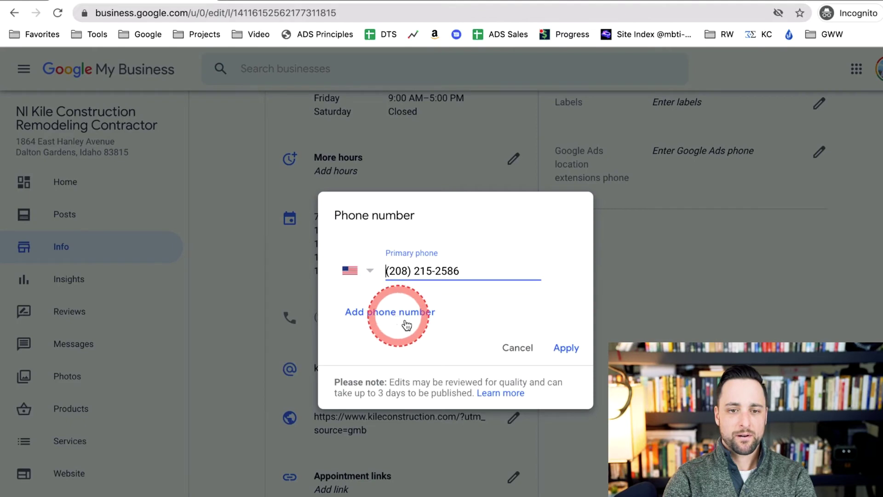
click(516, 350)
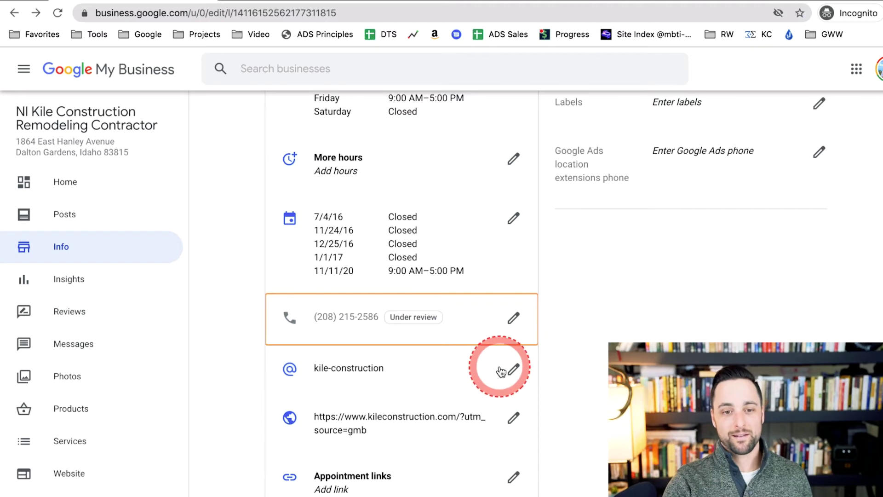
Open the website address for editing and highlight its base URL and the ?utm_source=gmb tracking parameter
scroll(519, 372, down, 1)
scroll(519, 372, down, 2)
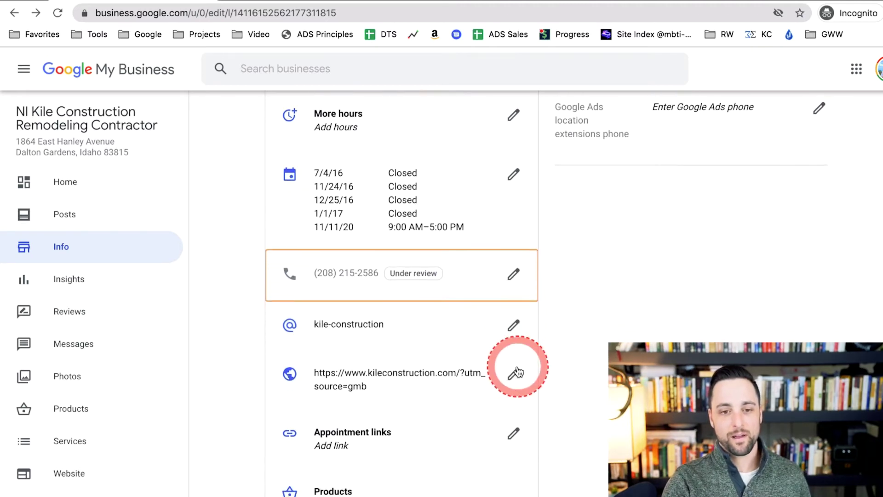
click(514, 376)
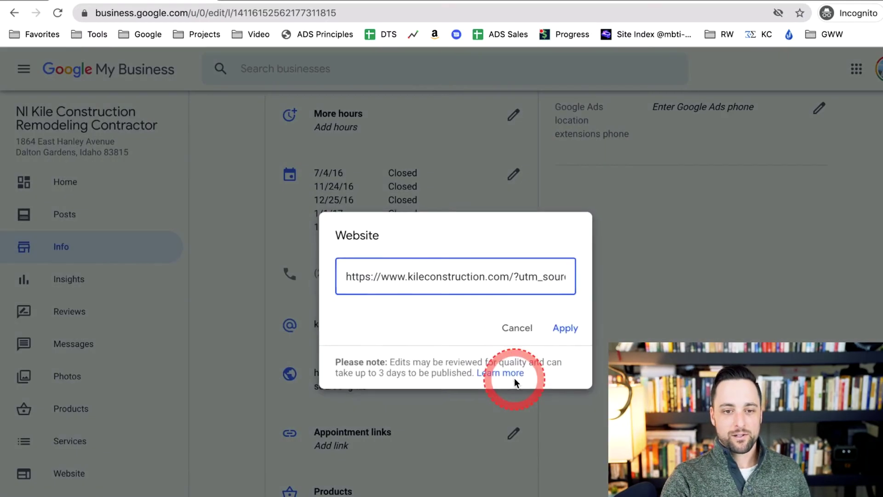
drag(512, 280, 337, 278)
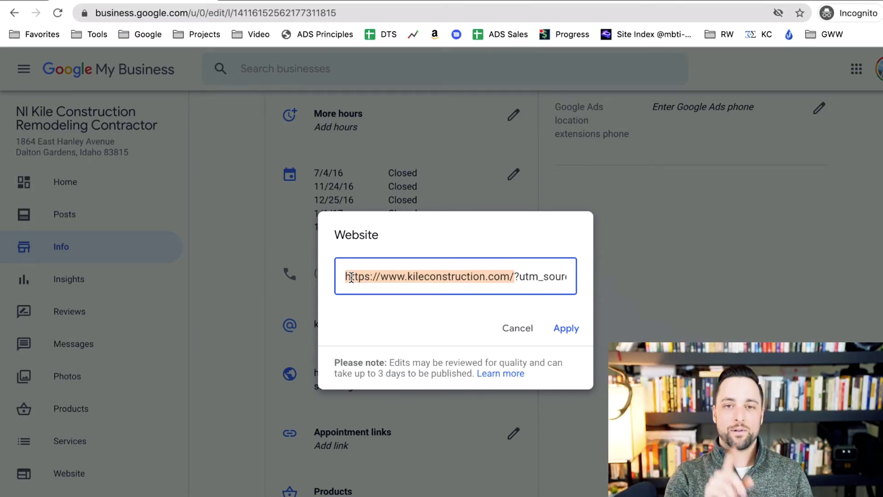
drag(514, 276, 582, 281)
click(502, 278)
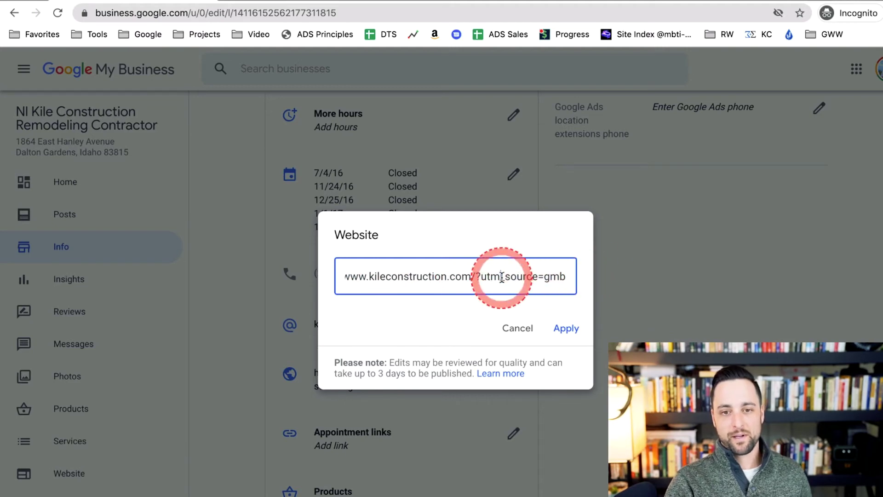
drag(477, 278, 574, 287)
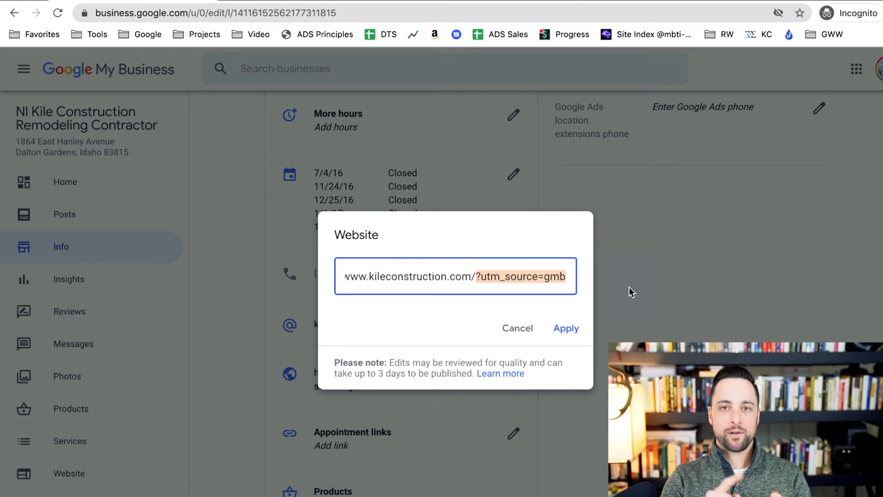
click(551, 278)
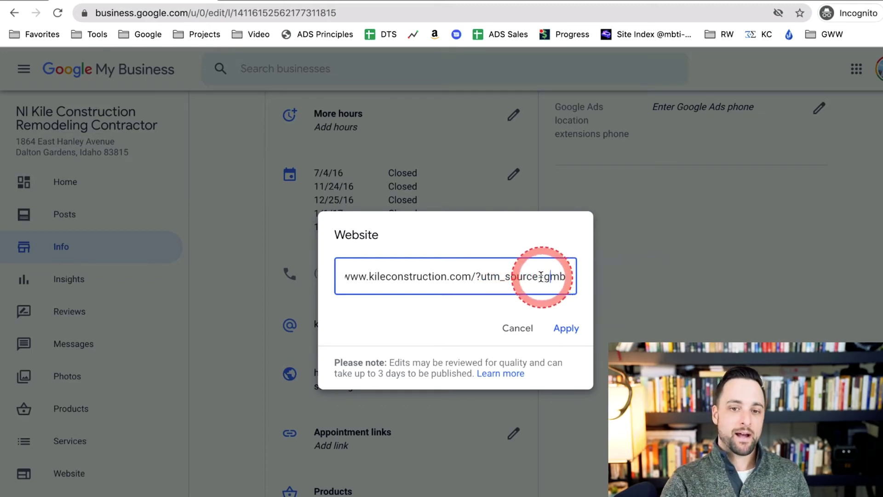
drag(477, 278, 661, 295)
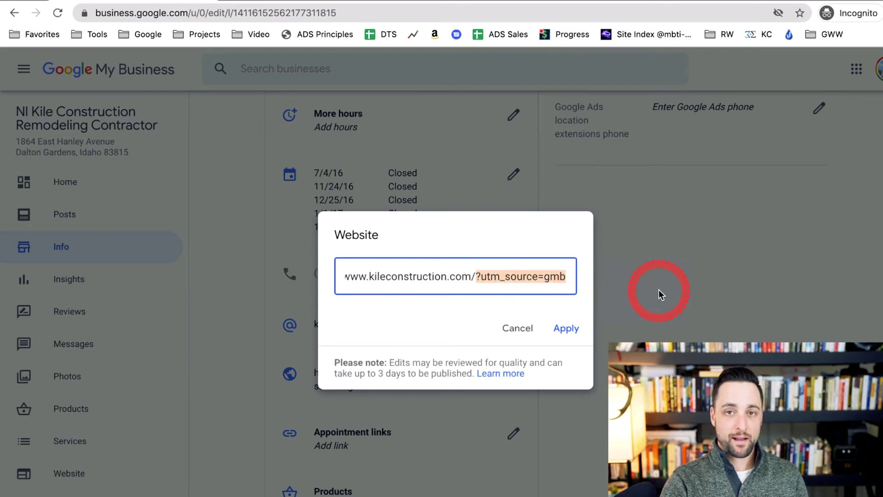
Highlight the ?utm_source=gmb tracking parameter in the website address again and close the dialog without applying changes
click(540, 276)
drag(479, 282, 570, 282)
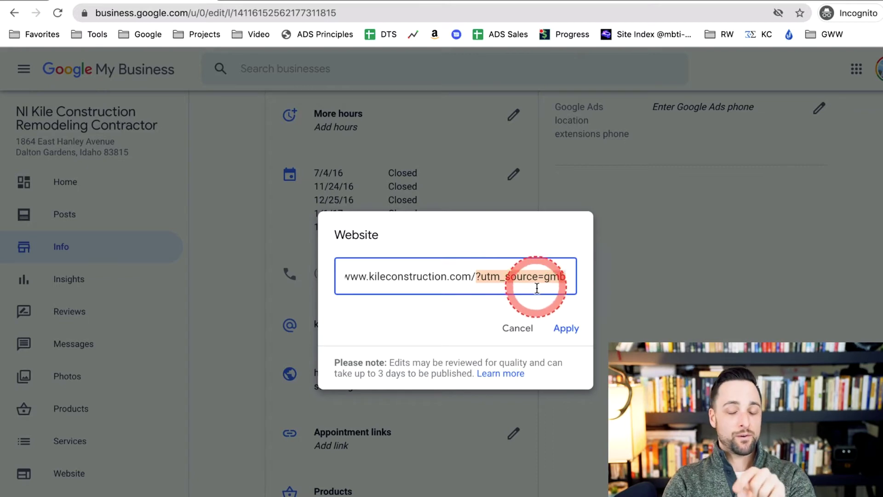
click(558, 329)
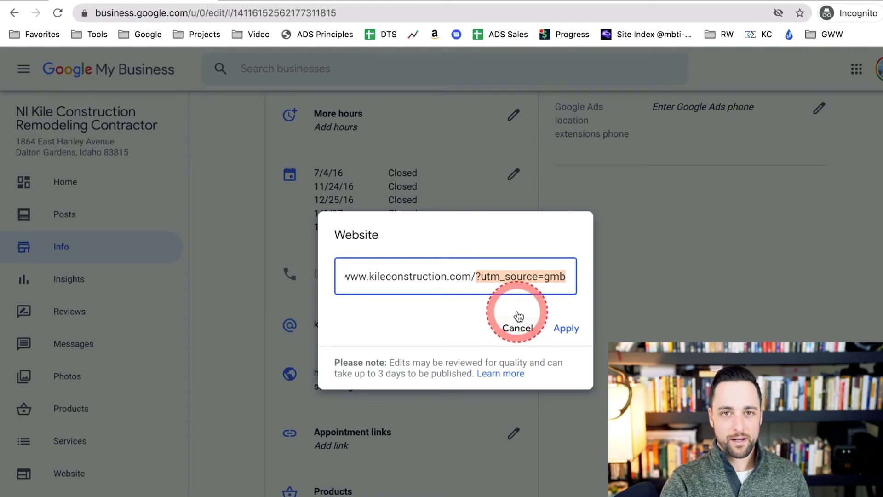
click(524, 328)
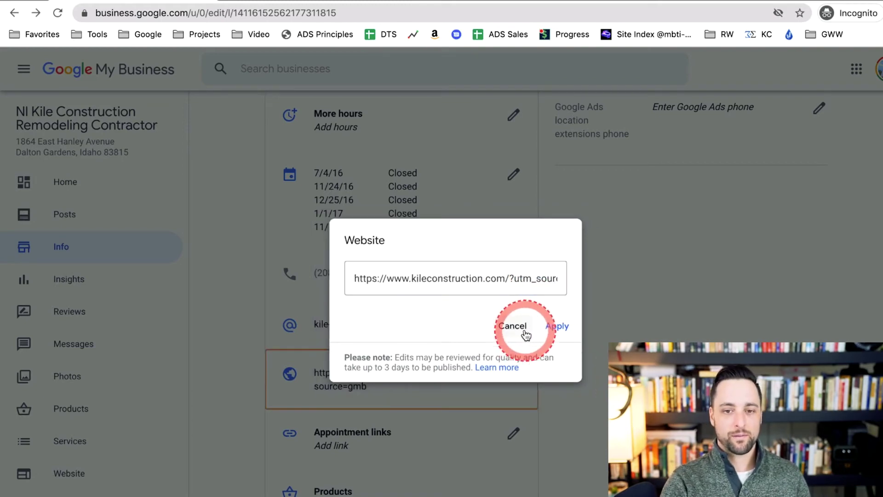
Check the appointment links and products entries, view the product setup page, and return to the business info
scroll(453, 329, down, 3)
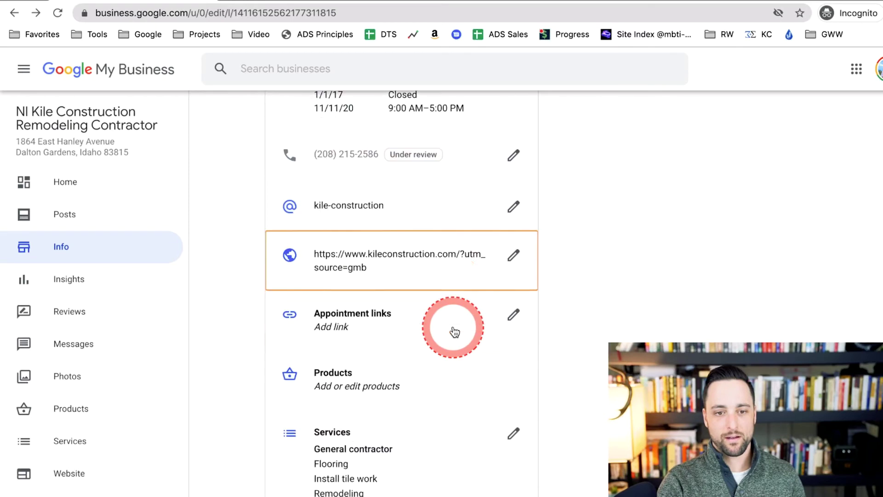
scroll(453, 331, down, 1)
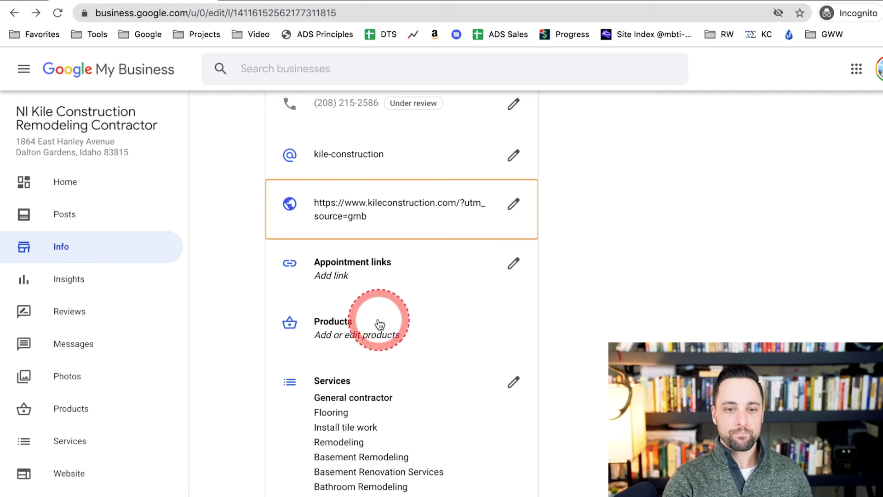
click(353, 335)
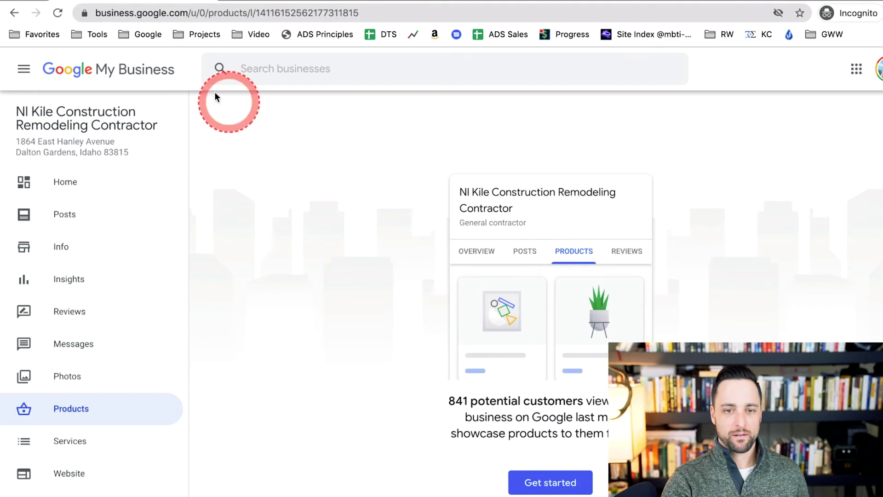
click(14, 20)
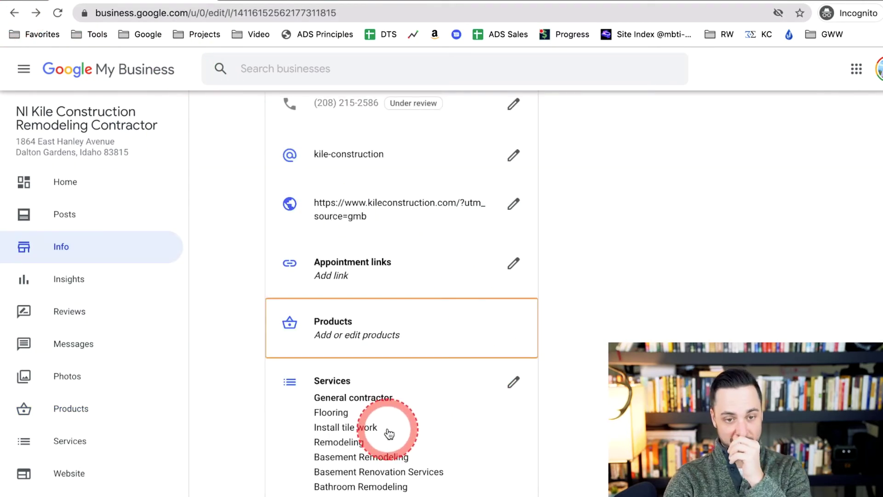
Open the services for editing and examine the General contractor list, including service descriptions and the option for adding another service
click(512, 381)
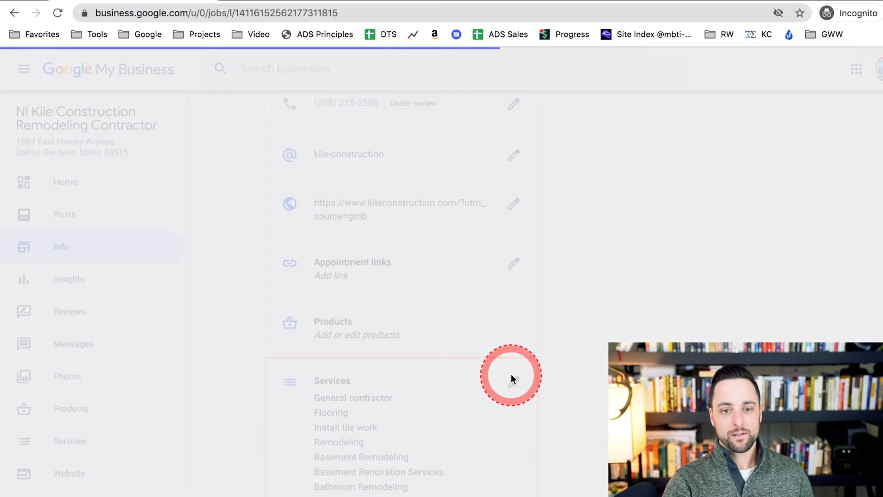
scroll(558, 349, down, 1)
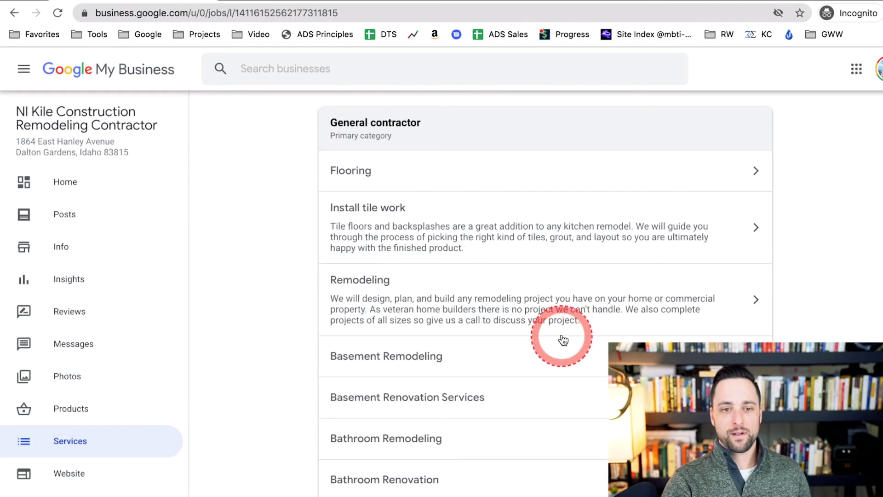
scroll(561, 340, down, 1)
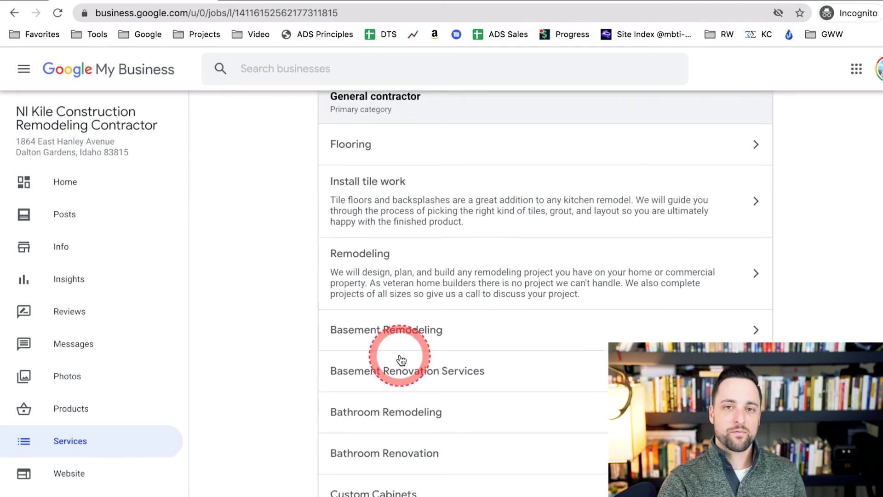
scroll(549, 354, down, 20)
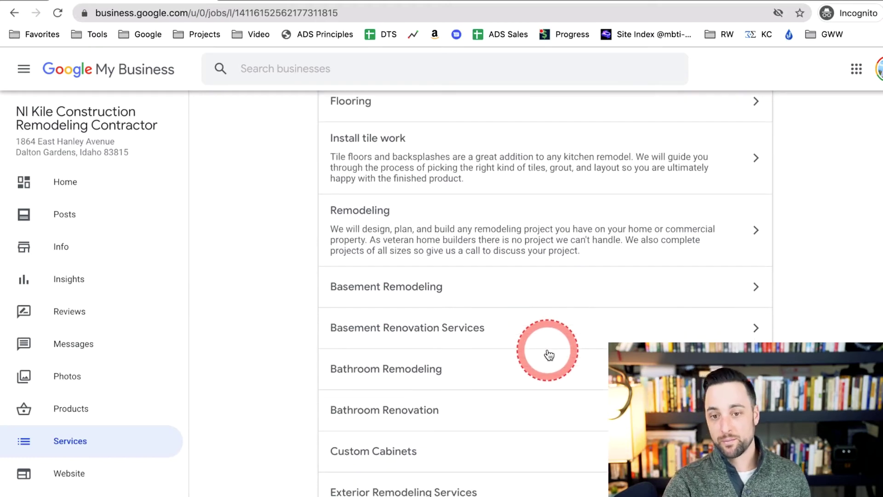
scroll(560, 351, up, 2)
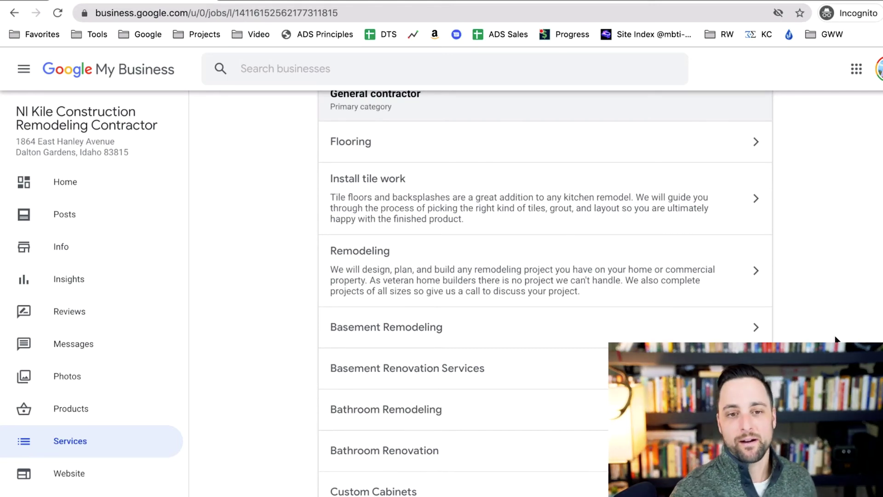
scroll(592, 212, down, 6)
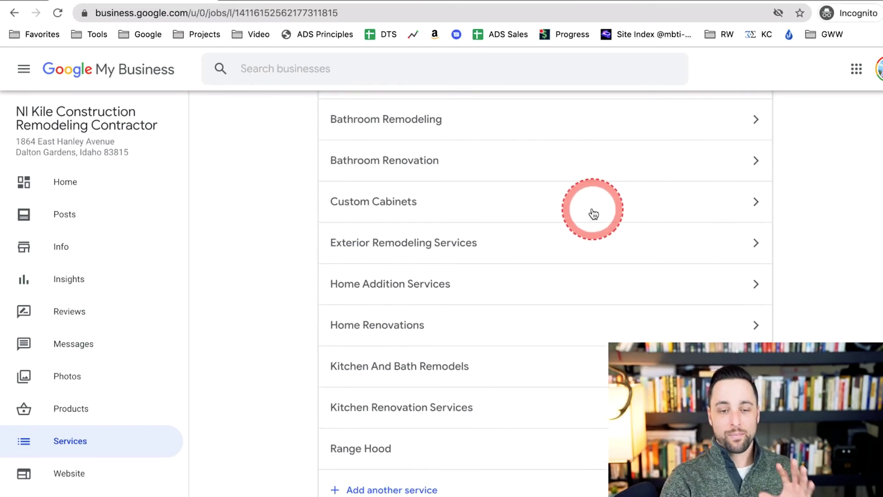
scroll(554, 309, up, 3)
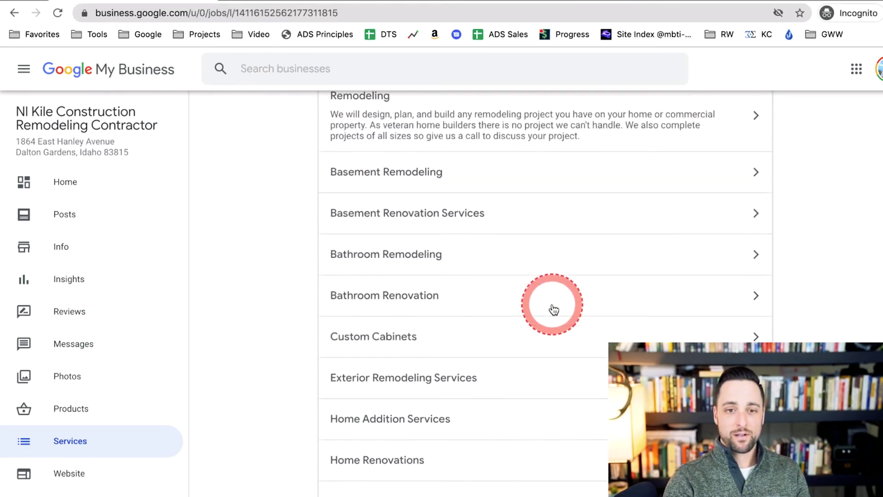
scroll(553, 309, up, 1)
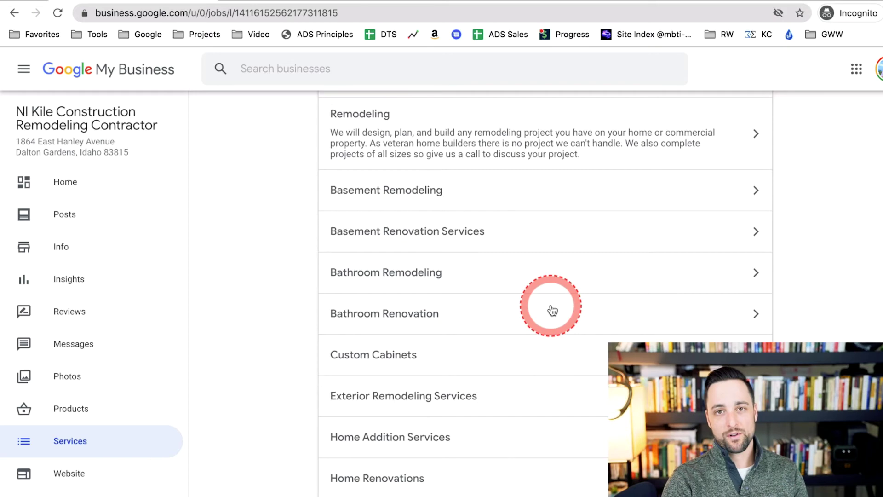
scroll(552, 309, up, 4)
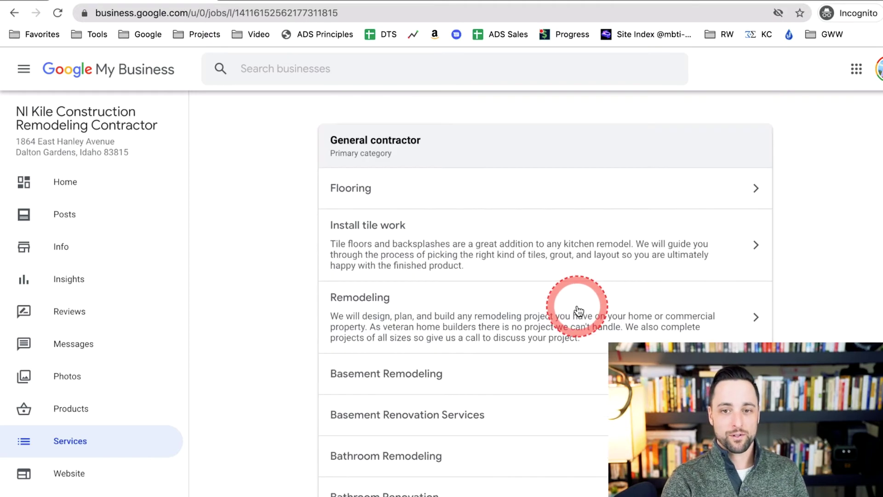
scroll(773, 250, down, 15)
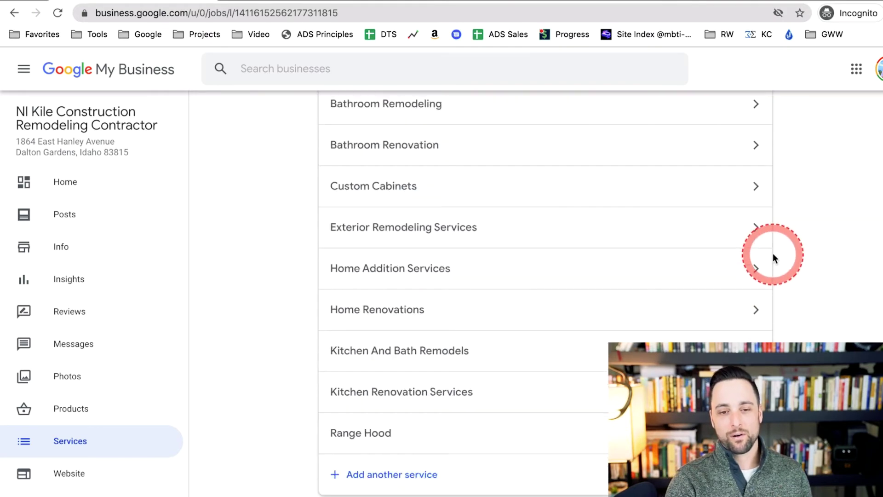
Open the website builder and look through the unpublished site's preview from the heading down to the contact section and back
click(77, 473)
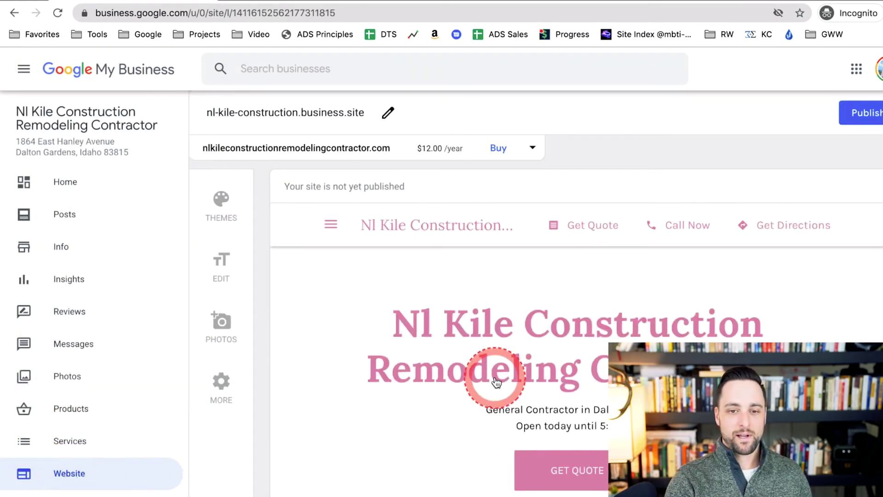
scroll(492, 380, down, 5)
scroll(495, 381, down, 15)
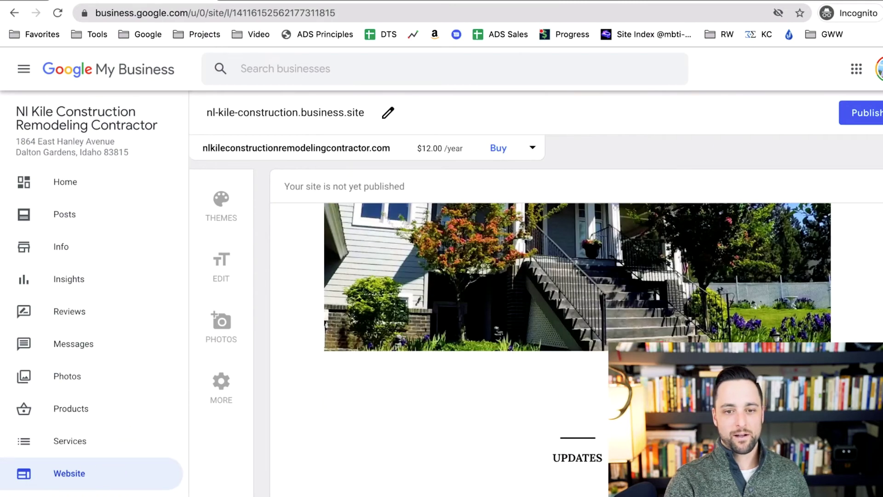
scroll(495, 381, down, 20)
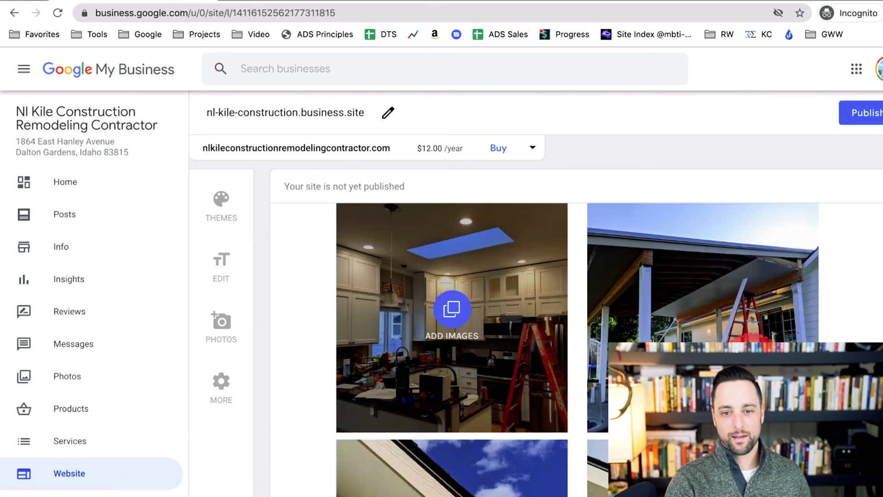
scroll(495, 381, down, 6)
scroll(495, 381, up, 8)
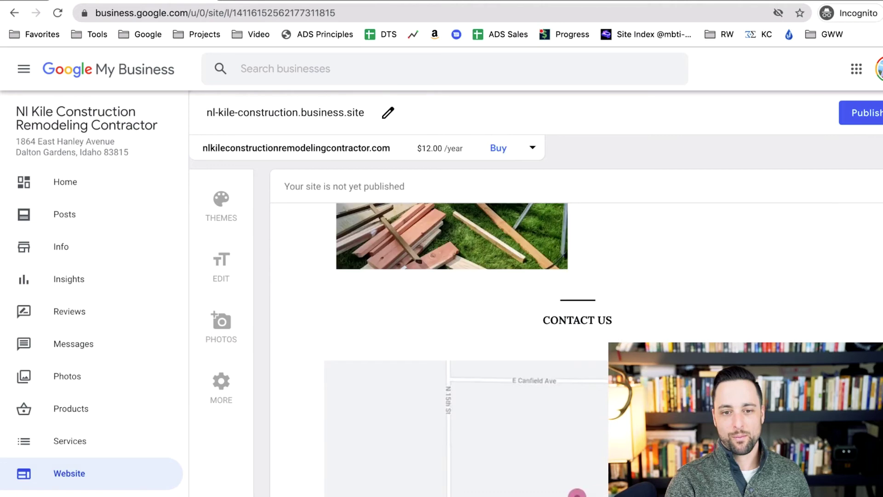
scroll(495, 381, up, 20)
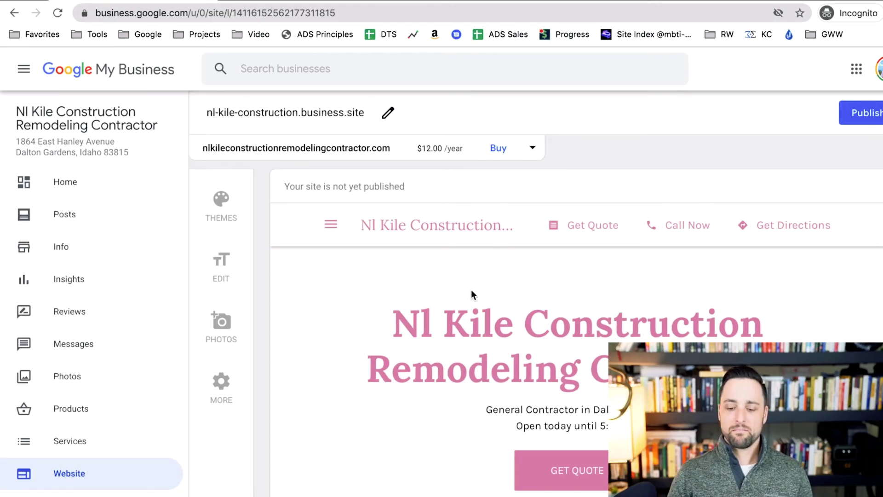
Examine the site preview's heading, posts, customer reviews, gallery and contact details, along with the editing options for the site
scroll(772, 217, down, 7)
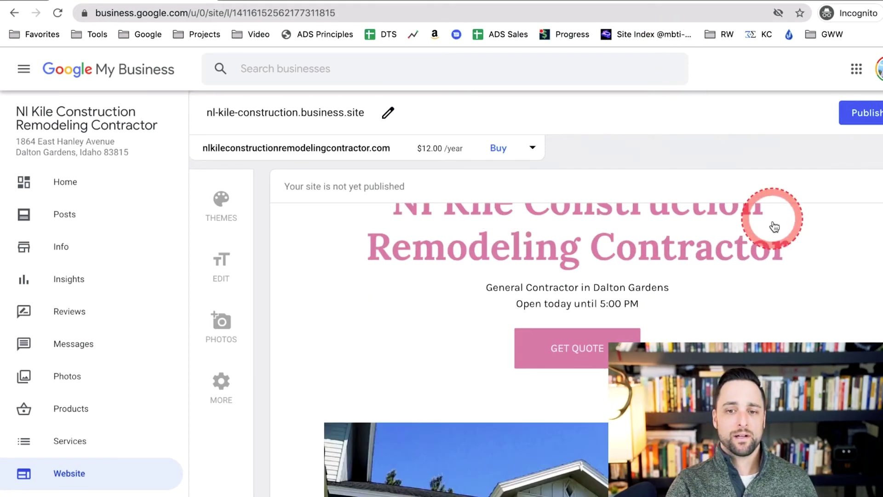
scroll(777, 233, down, 3)
scroll(787, 225, up, 10)
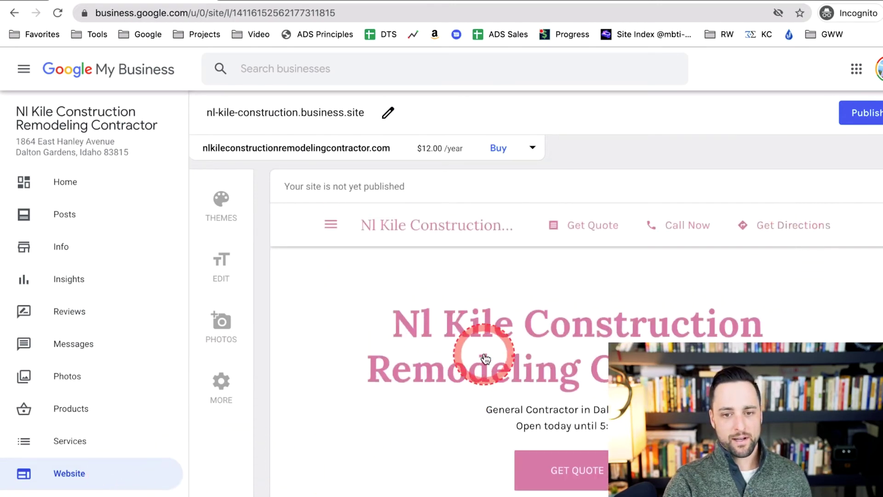
scroll(460, 340, down, 1)
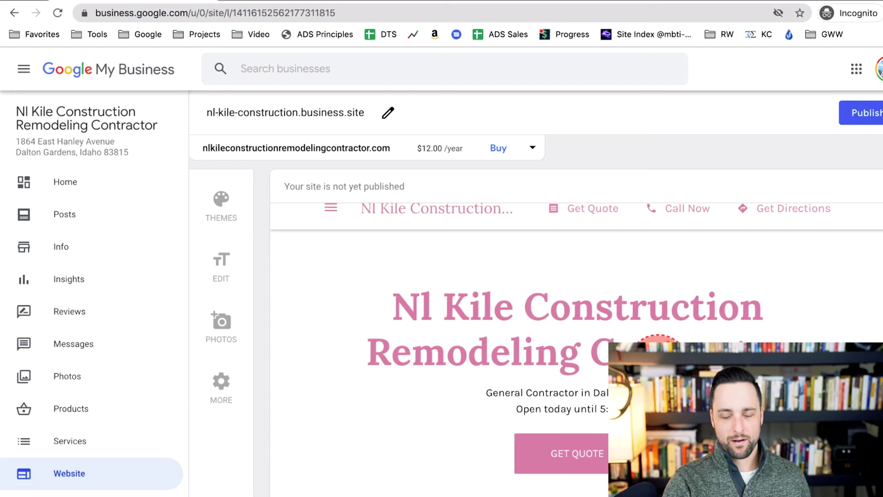
scroll(649, 299, up, 5)
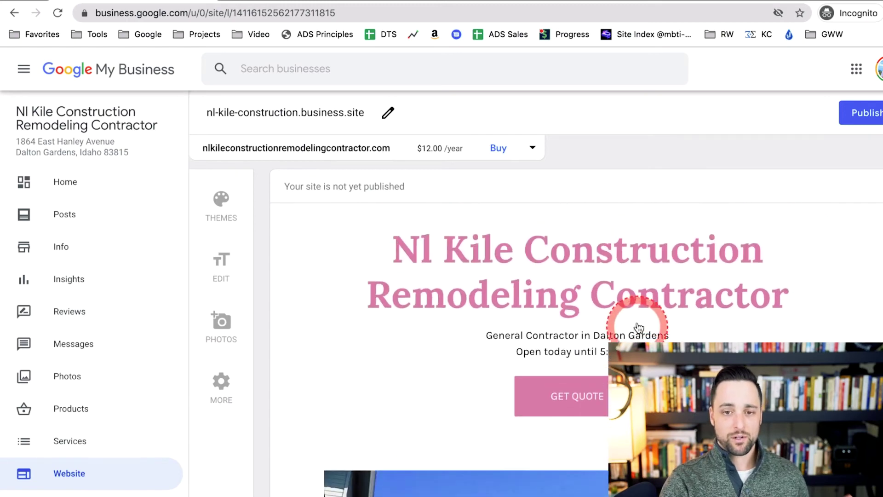
scroll(644, 263, down, 10)
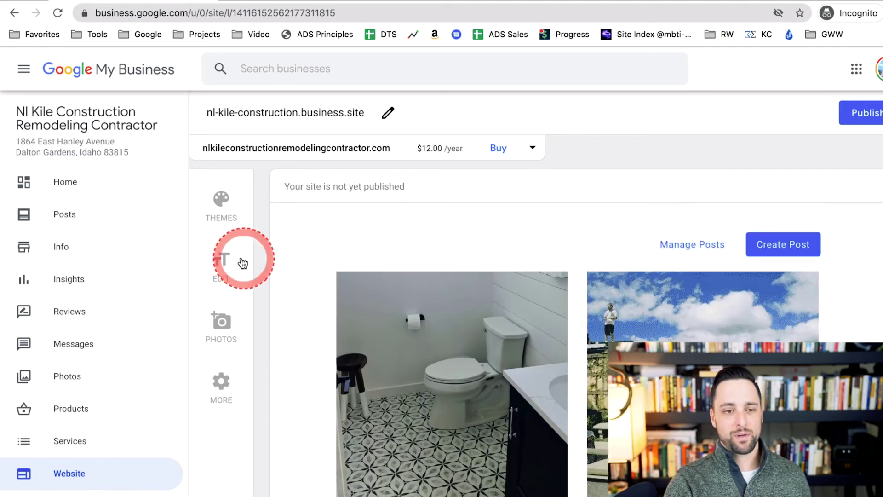
scroll(469, 327, down, 15)
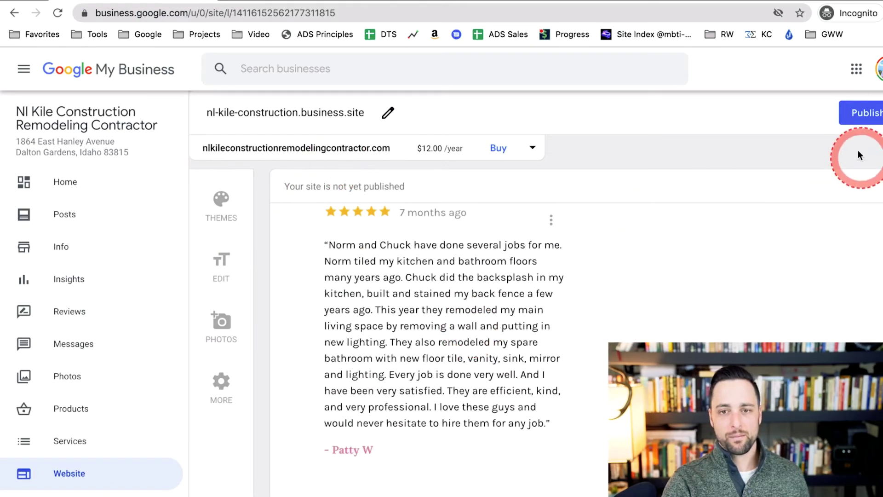
scroll(708, 251, down, 10)
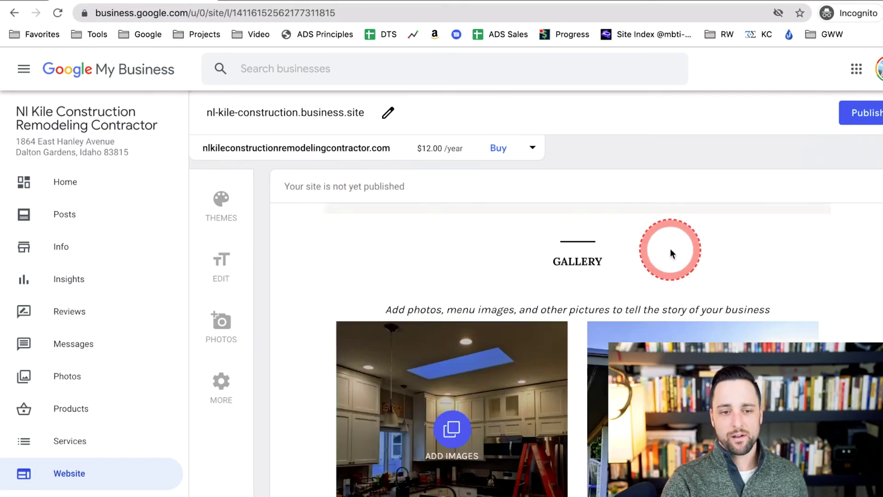
scroll(670, 273, down, 10)
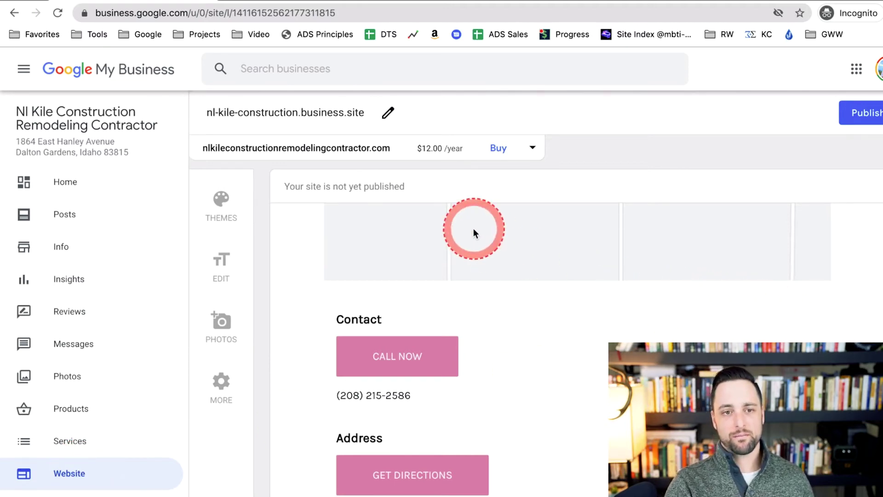
Open the list of users who manage the business, check their access roles, and close the list
scroll(55, 431, down, 1)
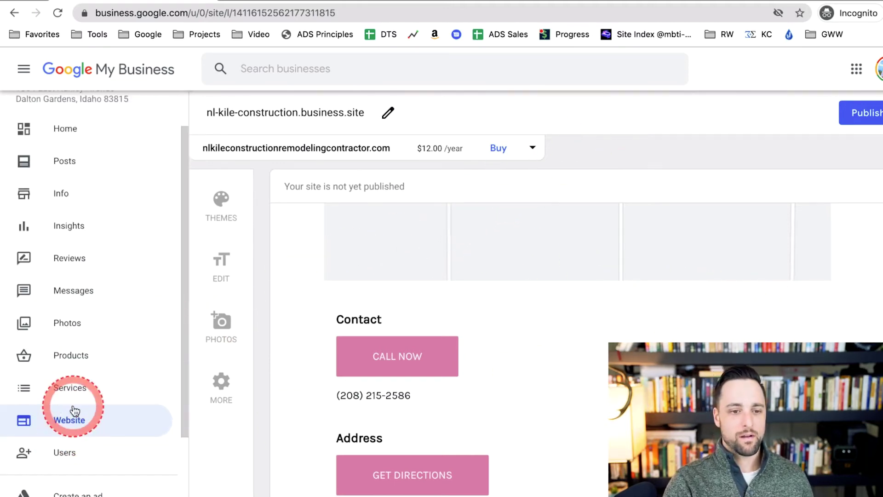
click(67, 456)
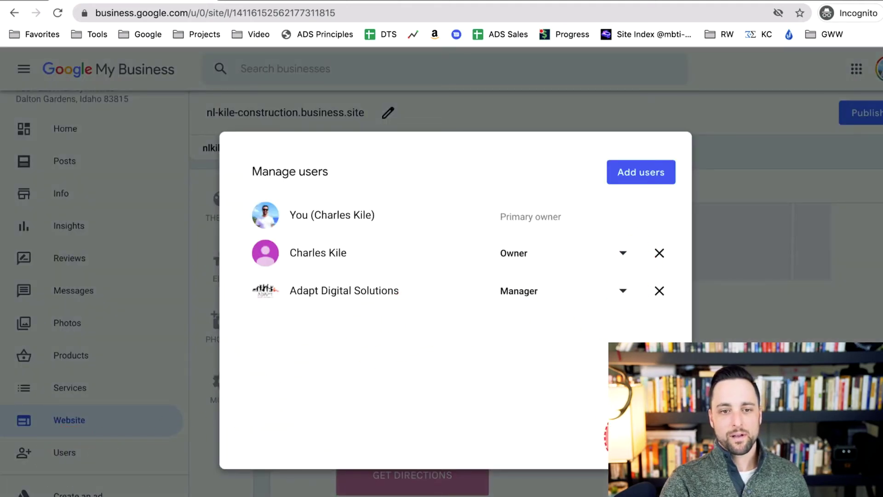
key(Escape)
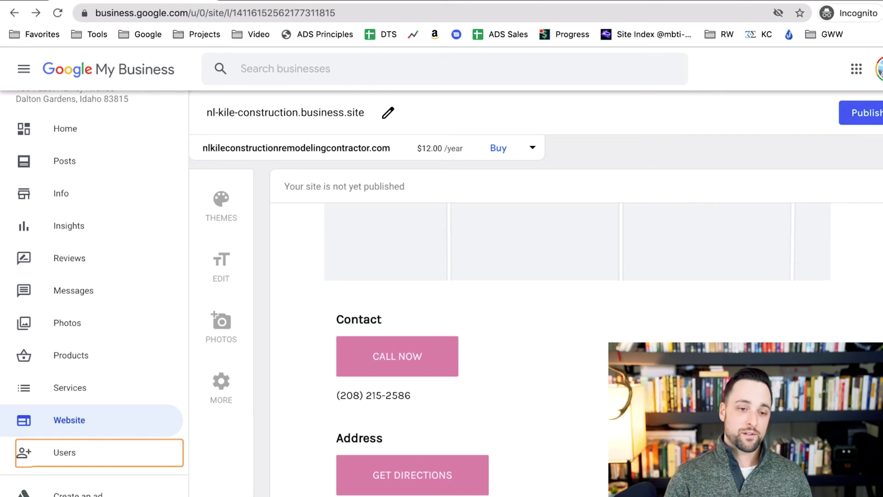
Open the form for adding new users, view the role choices Owner, Manager and Site manager, and leave without inviting anyone
click(57, 459)
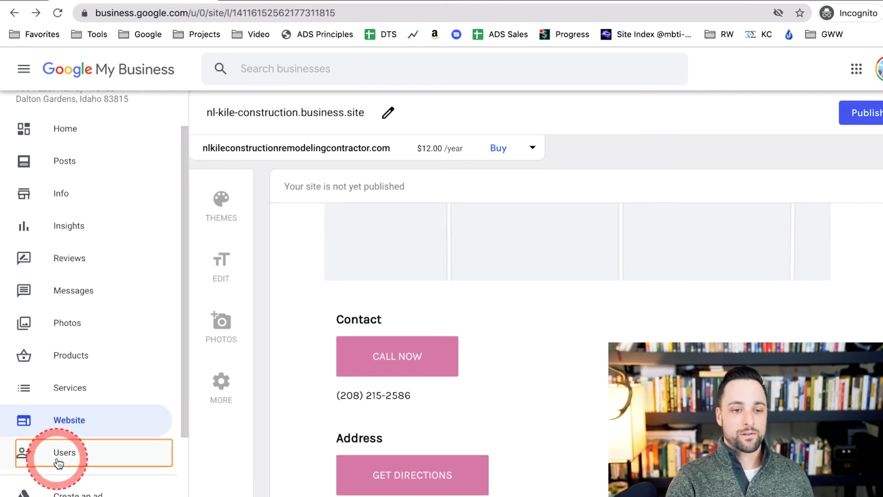
click(632, 173)
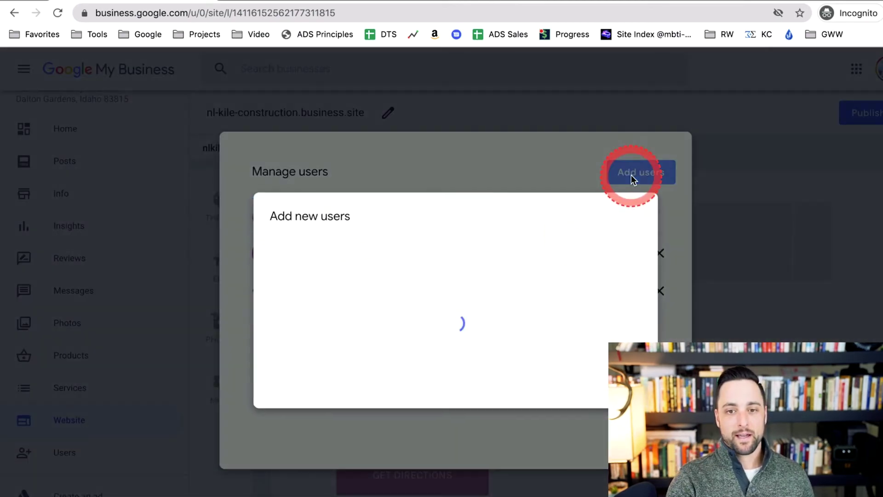
click(336, 290)
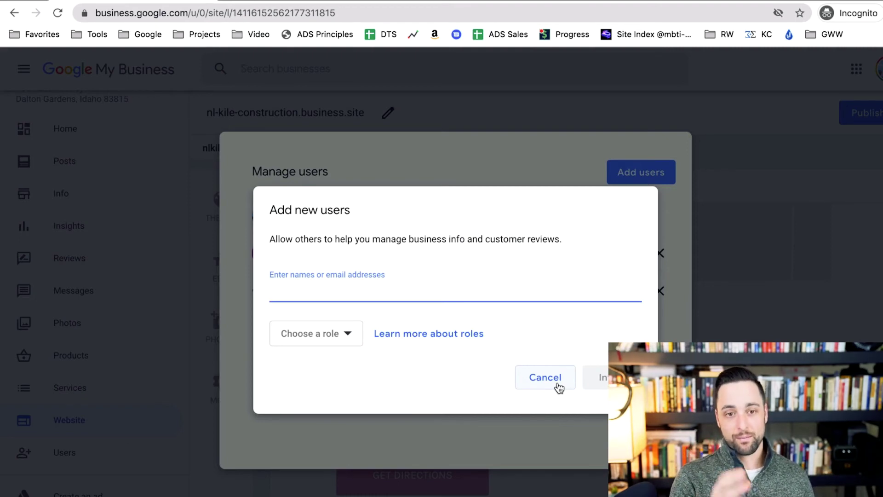
click(339, 344)
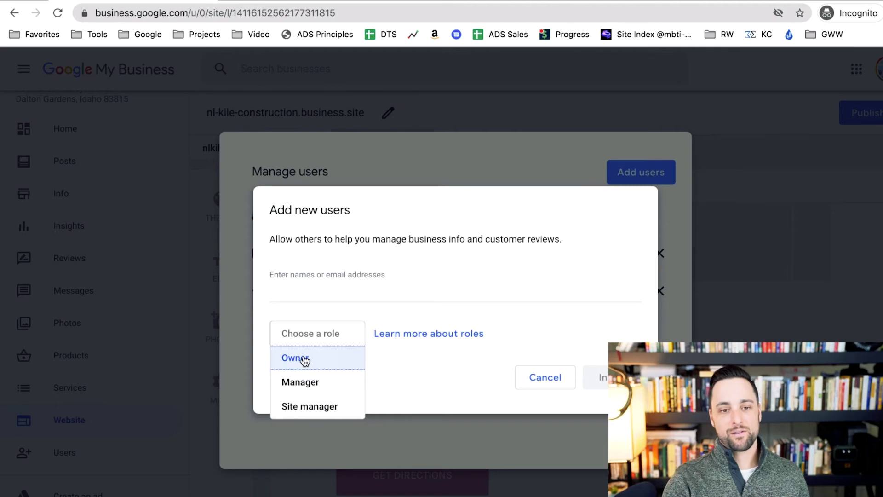
click(442, 302)
click(558, 386)
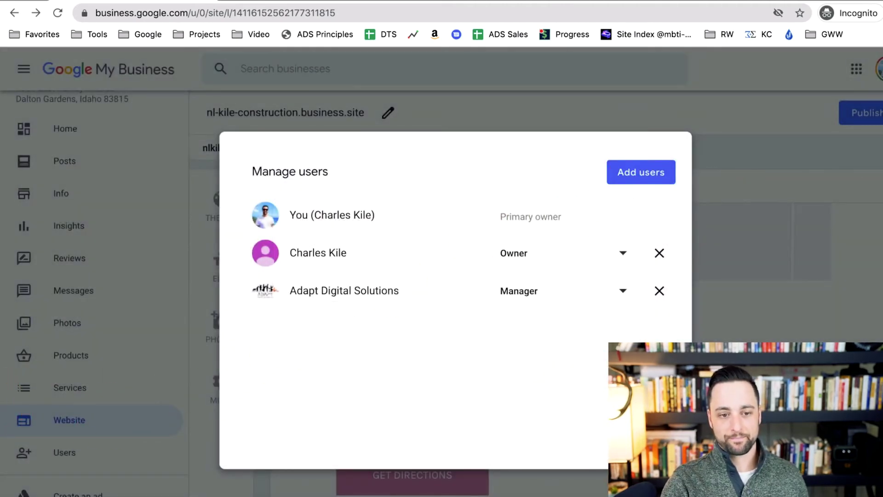
click(658, 444)
Look over the remaining dashboard sections, and open the business photos to view the cover and logo images
scroll(71, 367, down, 4)
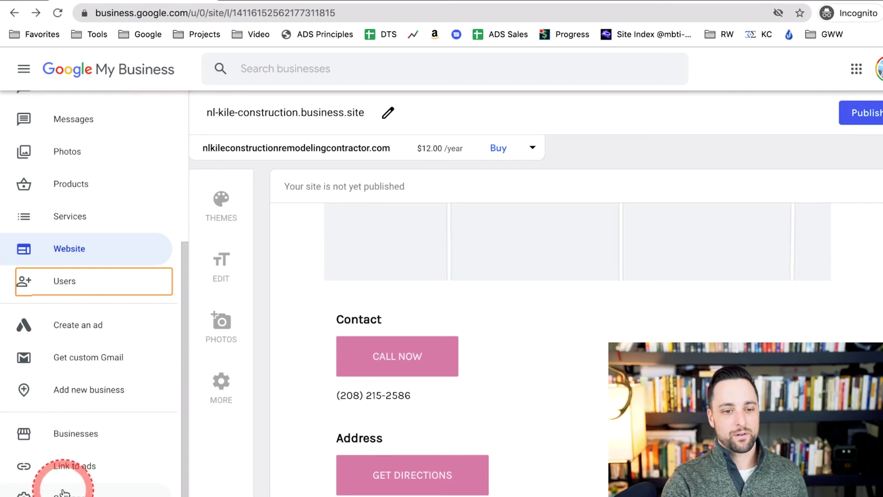
scroll(76, 387, up, 5)
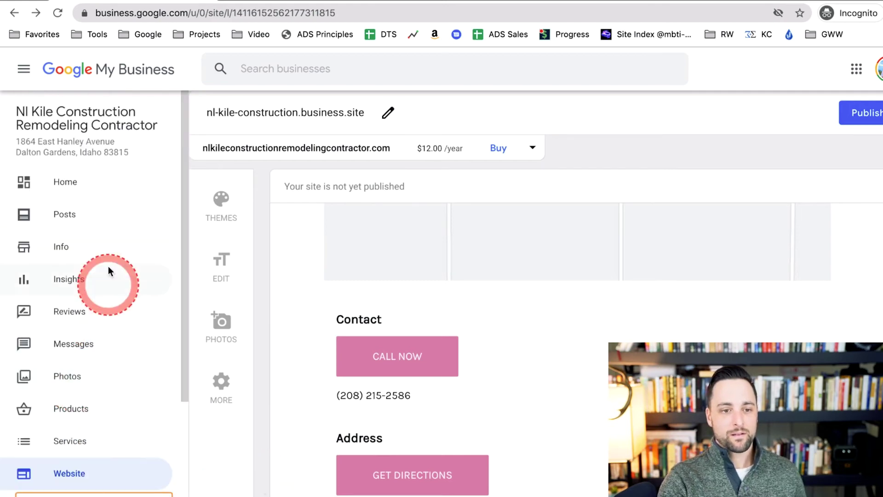
click(69, 377)
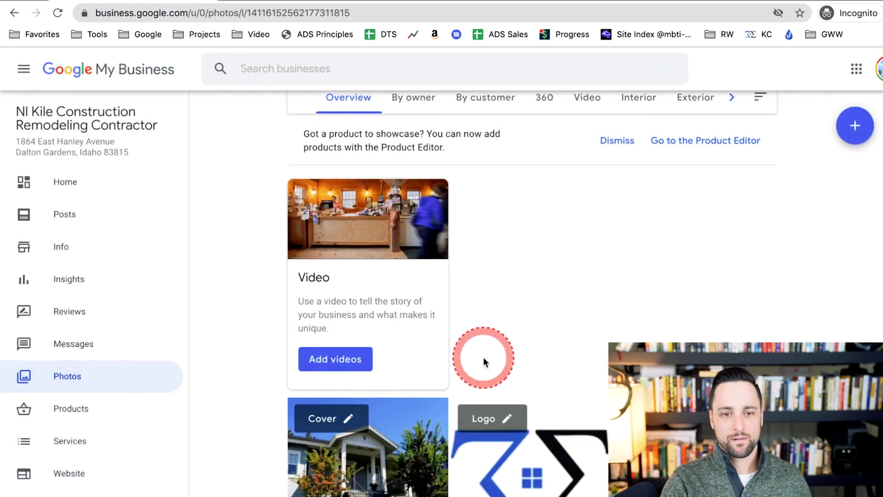
scroll(484, 357, down, 3)
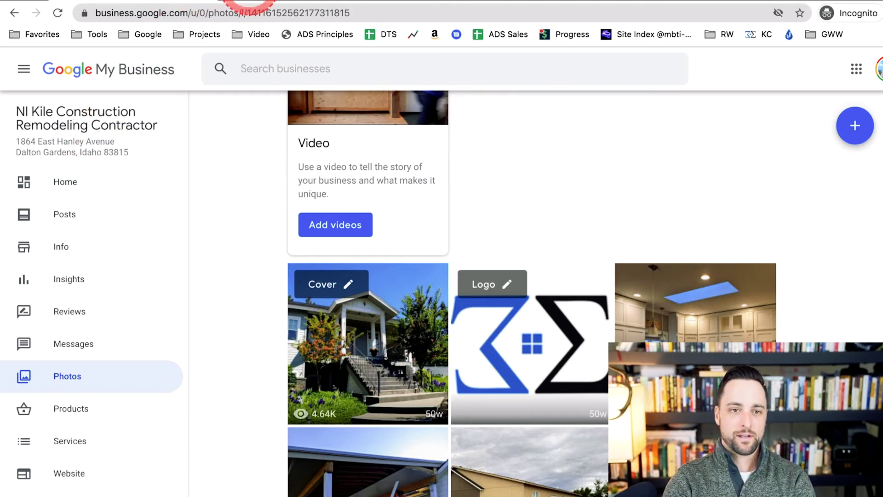
Search Google in a new tab for "remodleing near me" and open the Nl Kile Construction listing from the local results
key(ctrl+shift+n)
text(remodle)
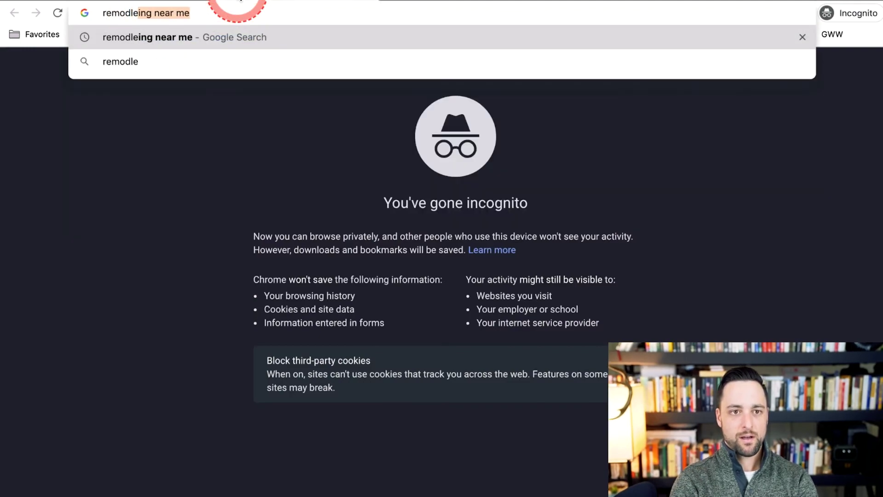
key(Return)
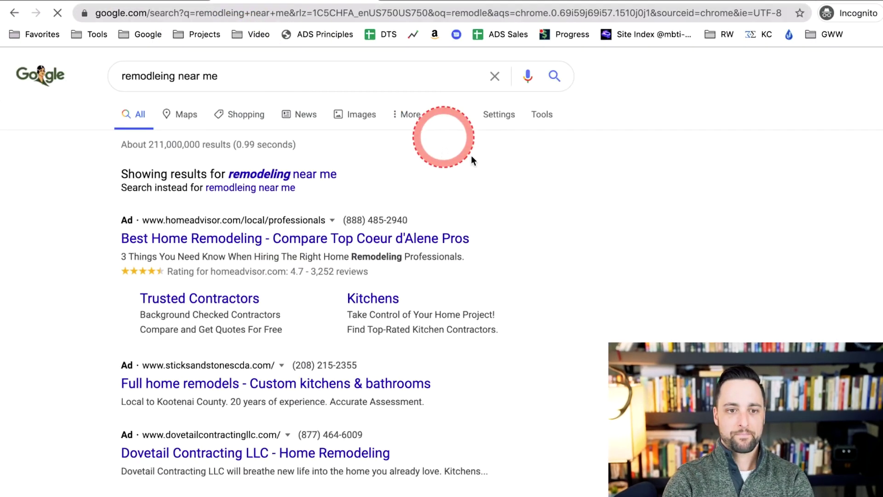
scroll(529, 296, down, 12)
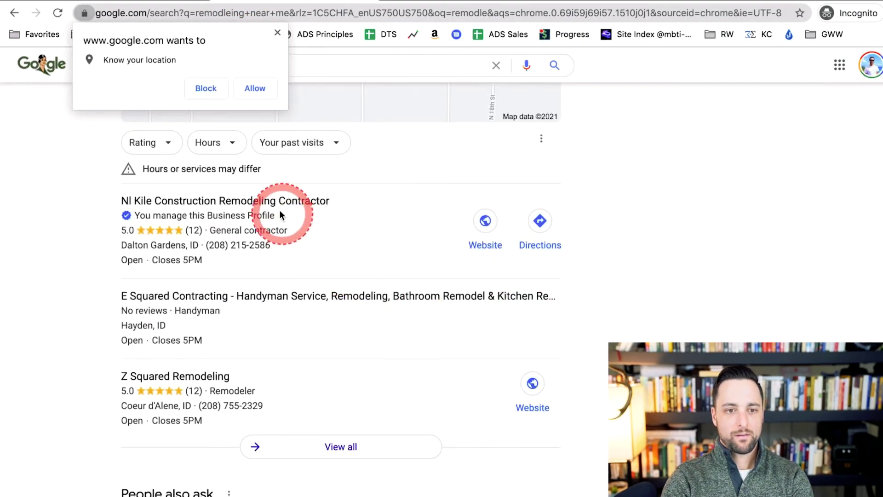
click(263, 201)
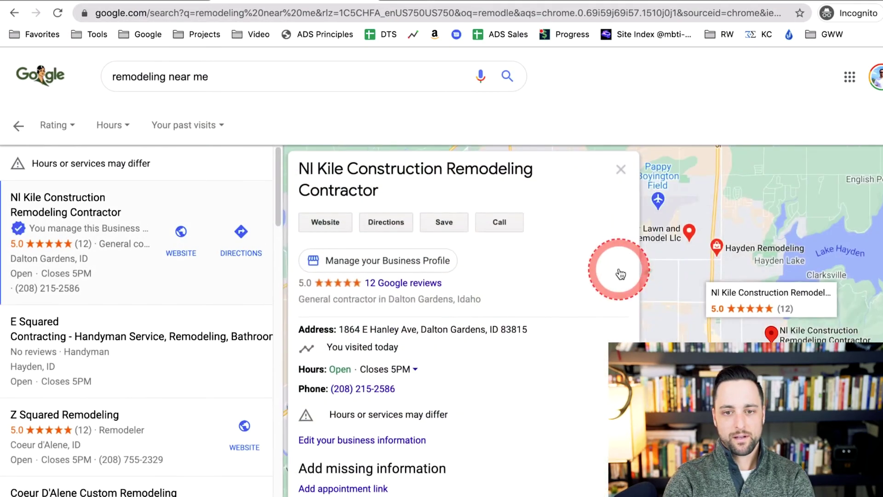
Examine how the logo, business details, questions and answers, and photos appear on the public listing
mouse_move(583, 177)
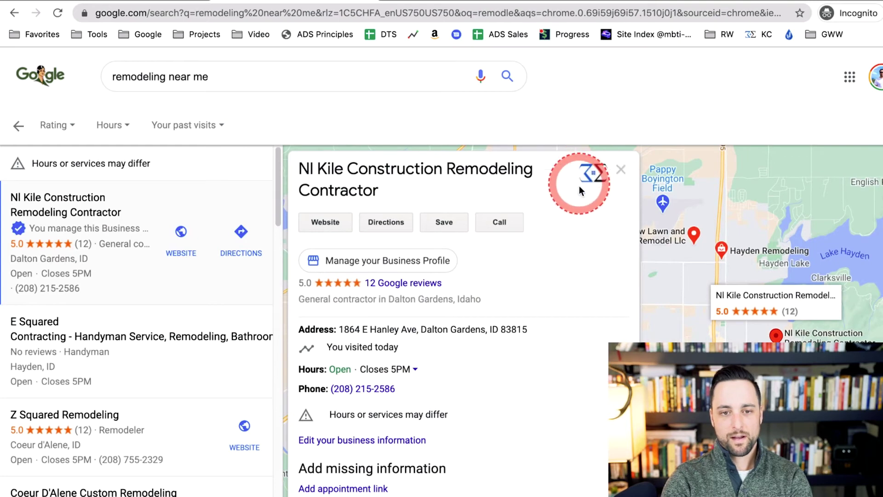
scroll(583, 177, down, 5)
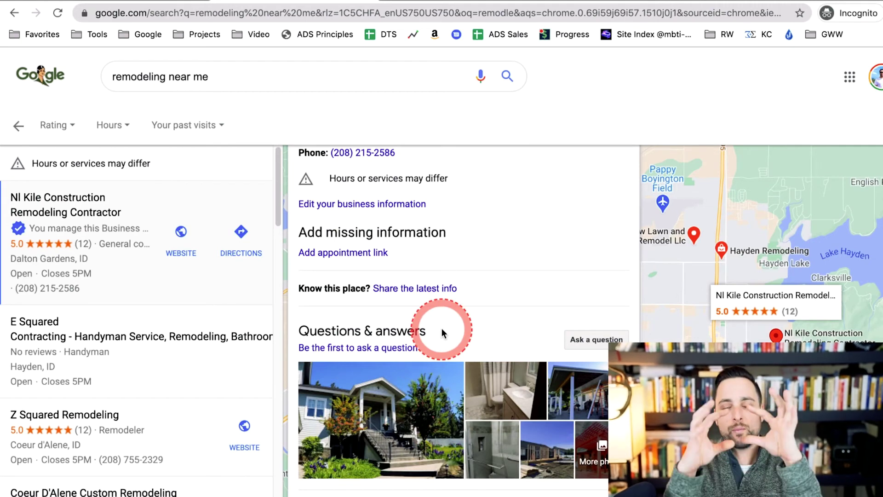
scroll(442, 327, down, 1)
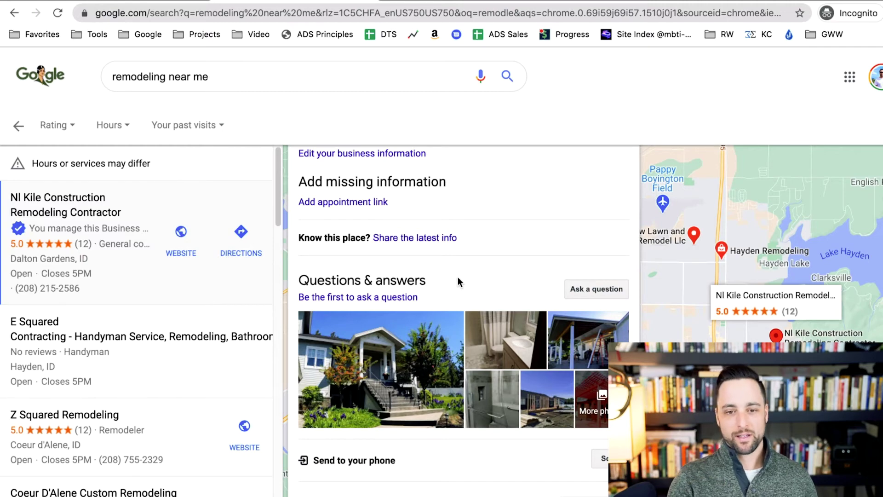
scroll(458, 277, up, 1)
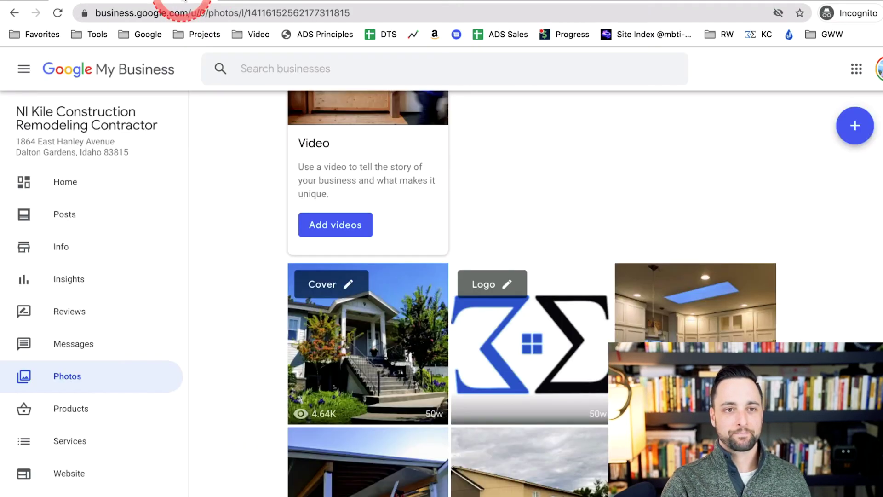
Switch back to the dashboard's photos and browse the uploaded project pictures with their view counts and ages
scroll(829, 322, down, 15)
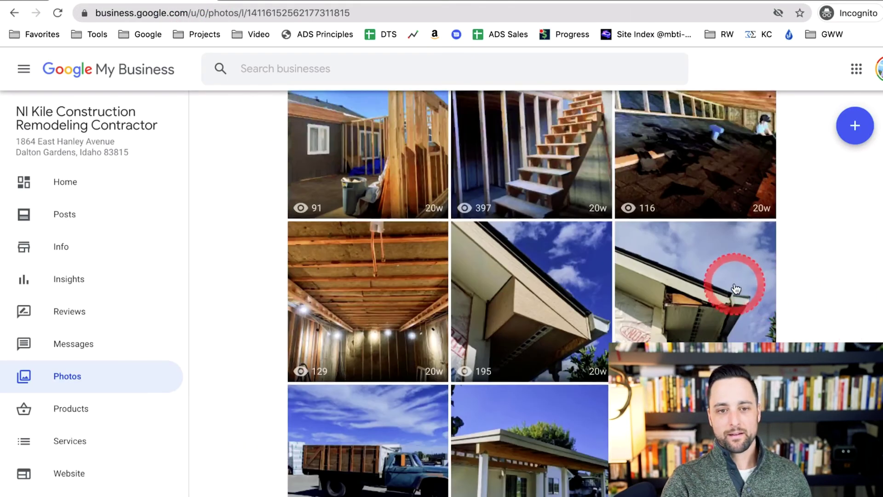
scroll(688, 296, down, 6)
scroll(465, 354, down, 6)
scroll(543, 367, down, 3)
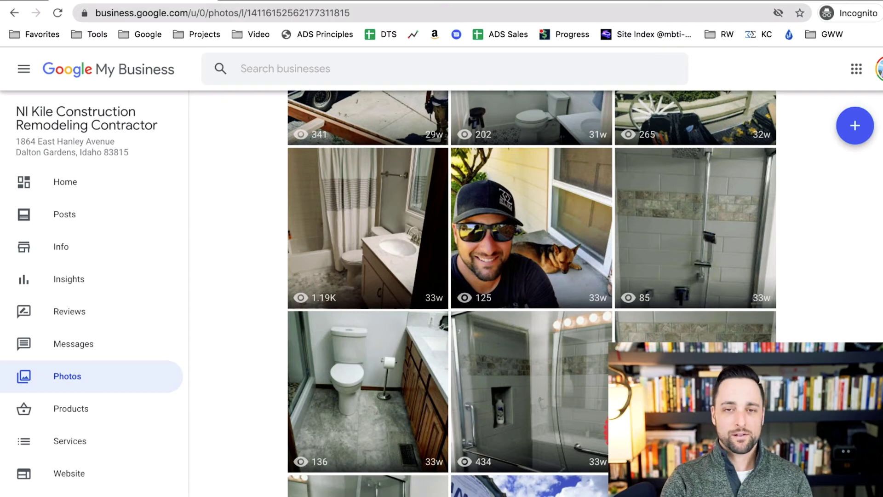
scroll(630, 432, down, 1)
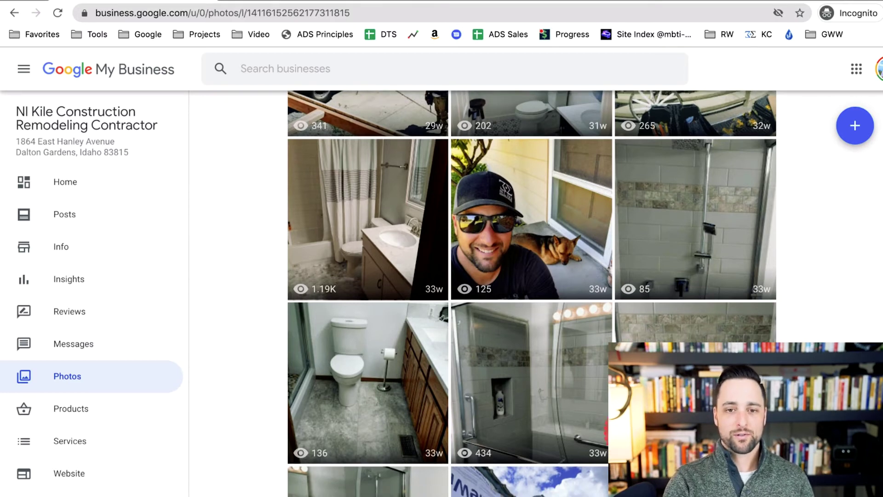
scroll(630, 431, up, 1)
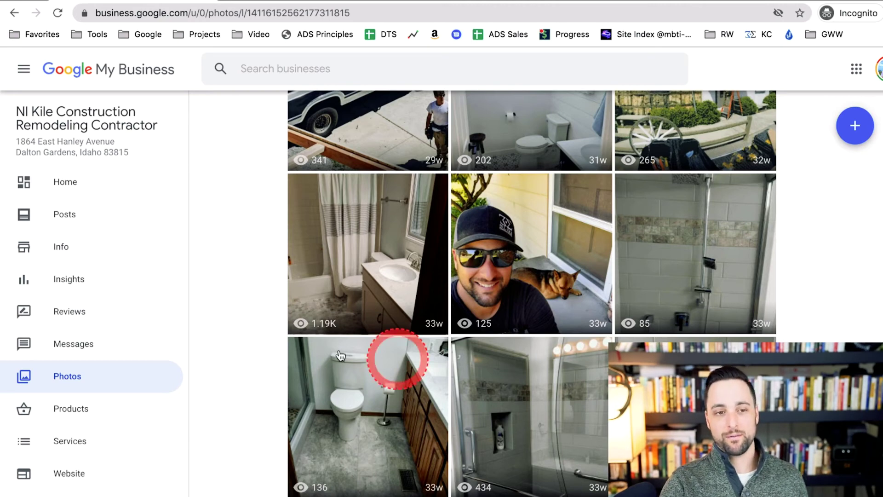
scroll(60, 303, down, 5)
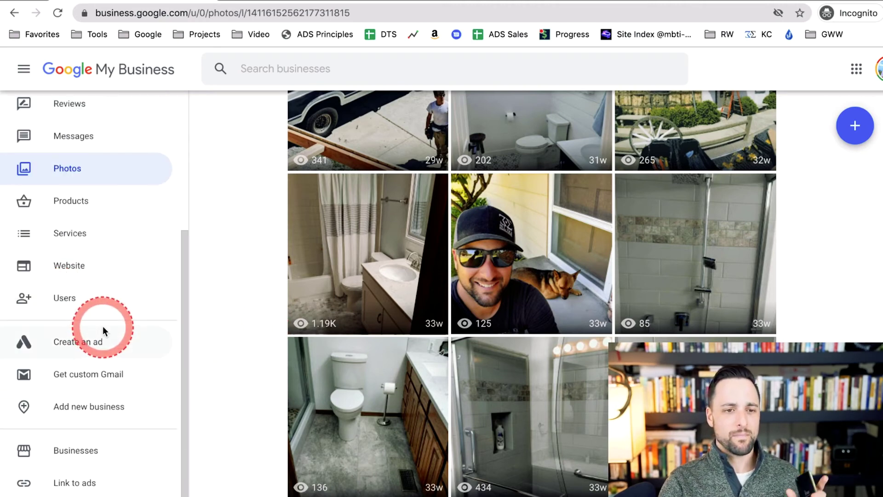
scroll(104, 324, up, 5)
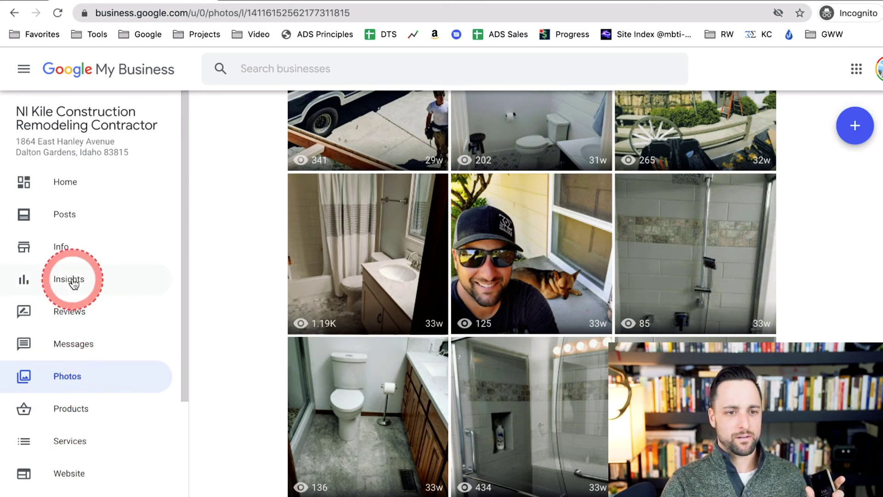
Open the insights and examine the charts for customer searches, views, customer actions and directions requests
click(88, 281)
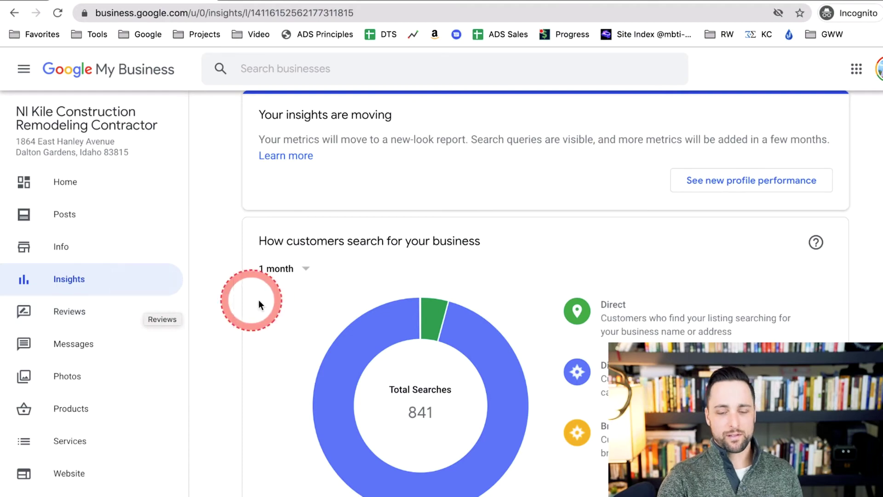
scroll(422, 328, down, 13)
scroll(474, 344, down, 20)
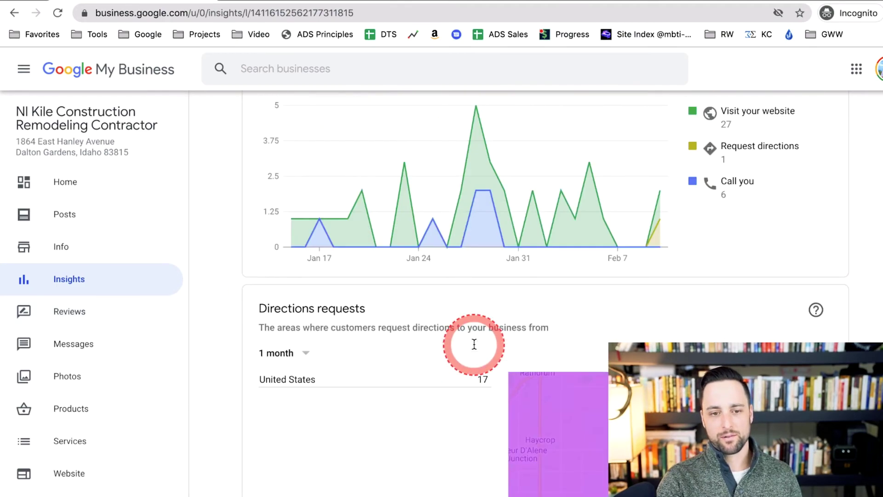
scroll(474, 343, up, 20)
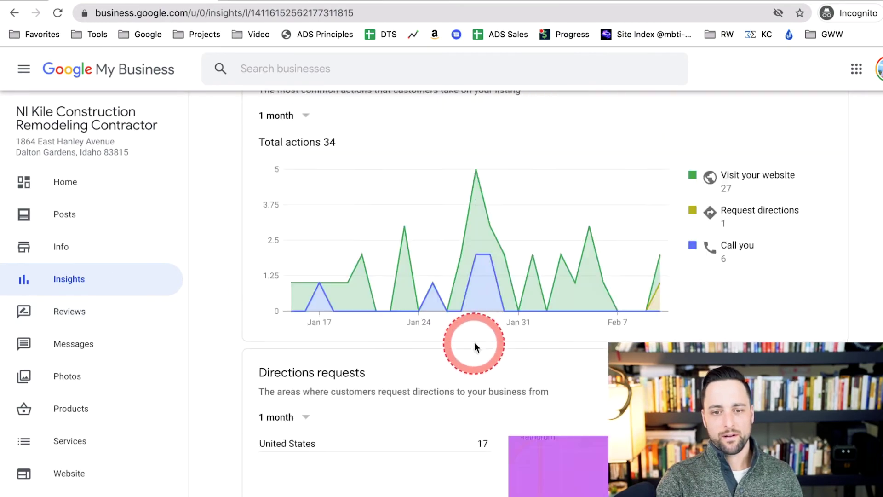
scroll(507, 304, down, 3)
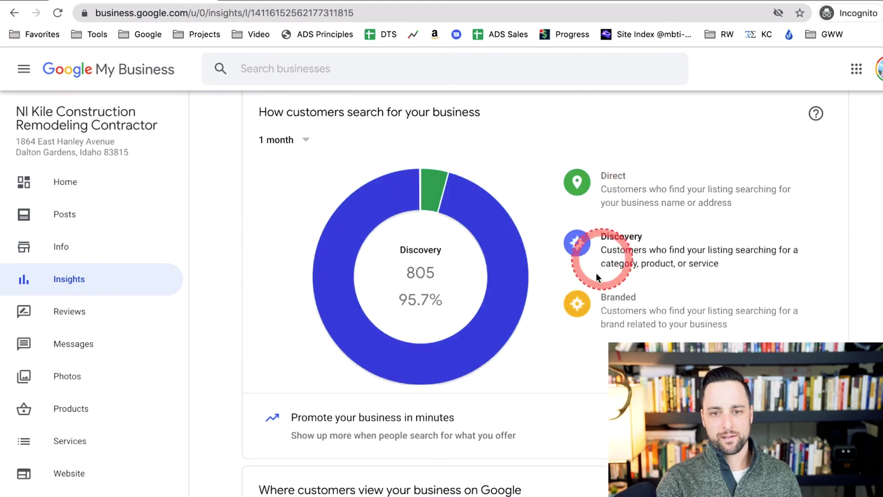
scroll(458, 200, down, 9)
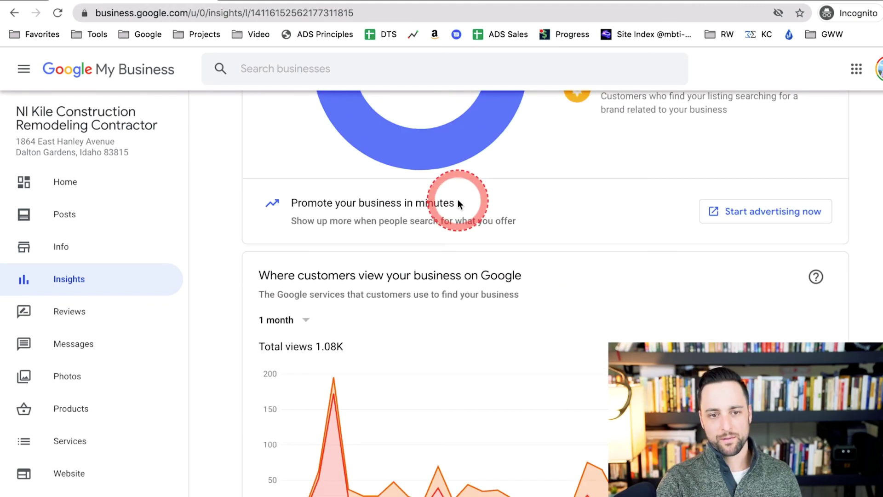
scroll(304, 140, up, 1)
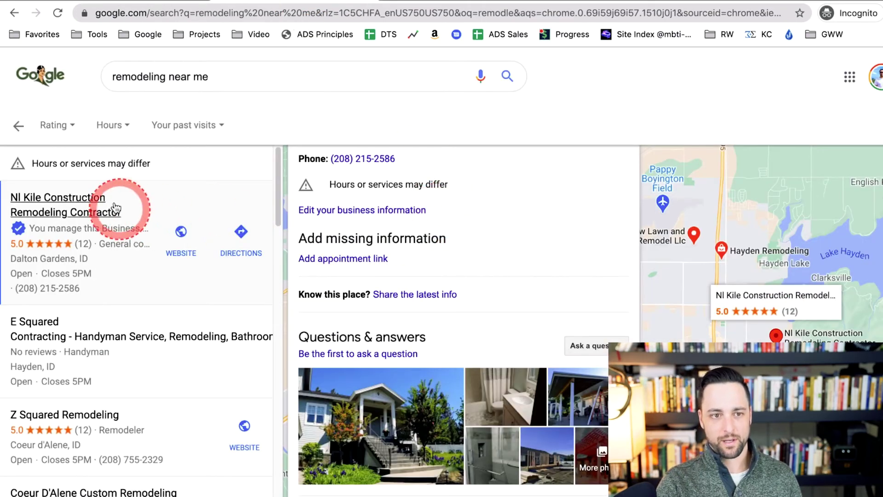
Return to the full "remodeling near me" results in the search tab, block the location request, and review the ads and organic listings
click(18, 125)
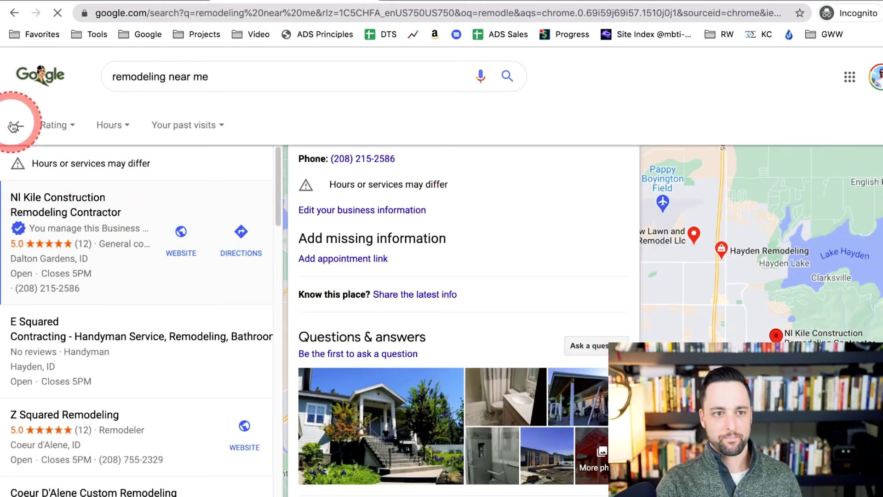
scroll(360, 256, down, 20)
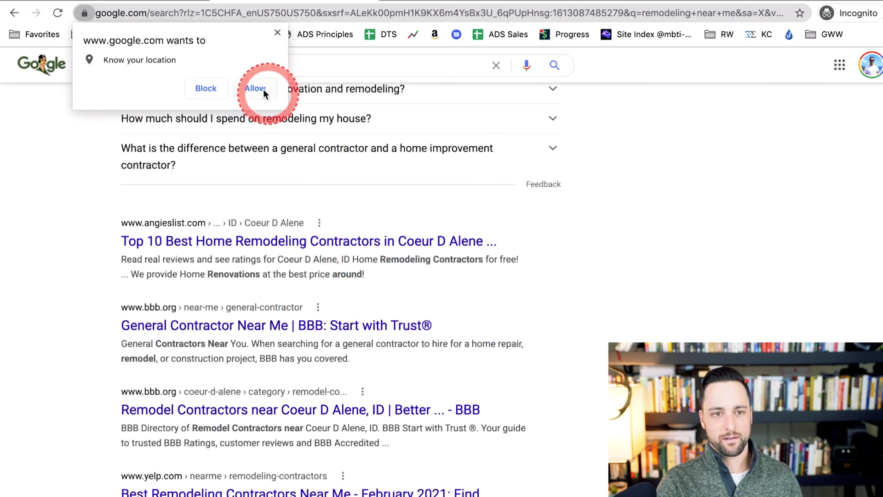
click(206, 88)
scroll(343, 441, up, 20)
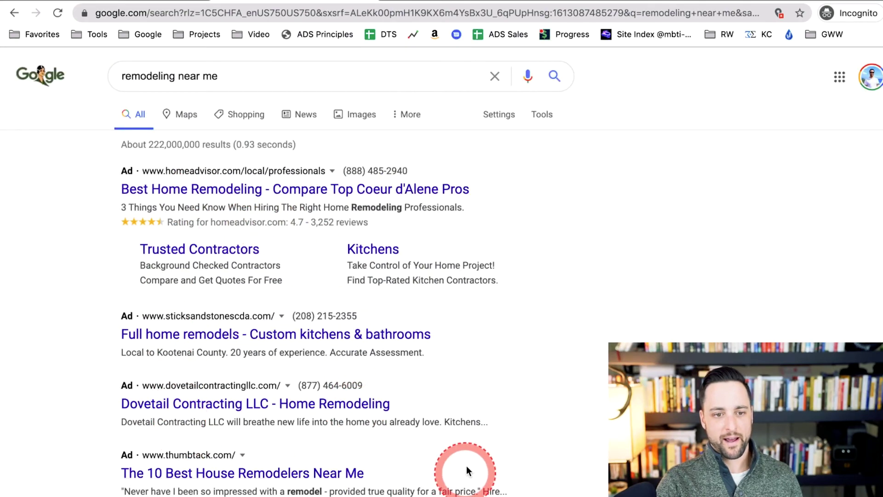
Examine the ads, local map listings and organic results shown for "remodeling near me"
scroll(106, 213, down, 6)
scroll(105, 213, down, 4)
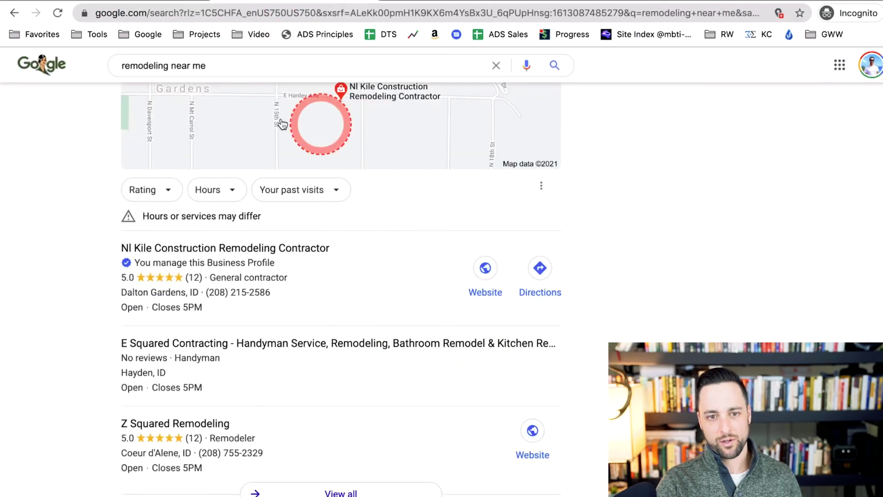
key(super+minus)
key(super+minus)
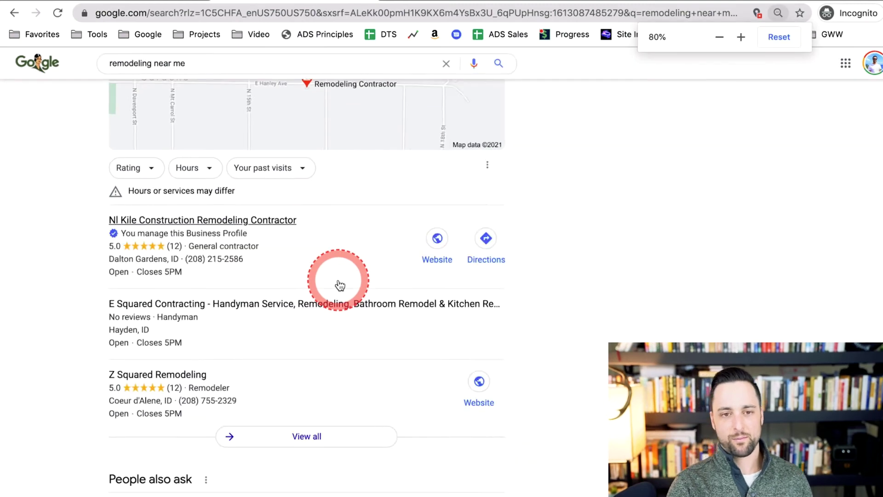
scroll(340, 284, up, 5)
scroll(343, 290, down, 3)
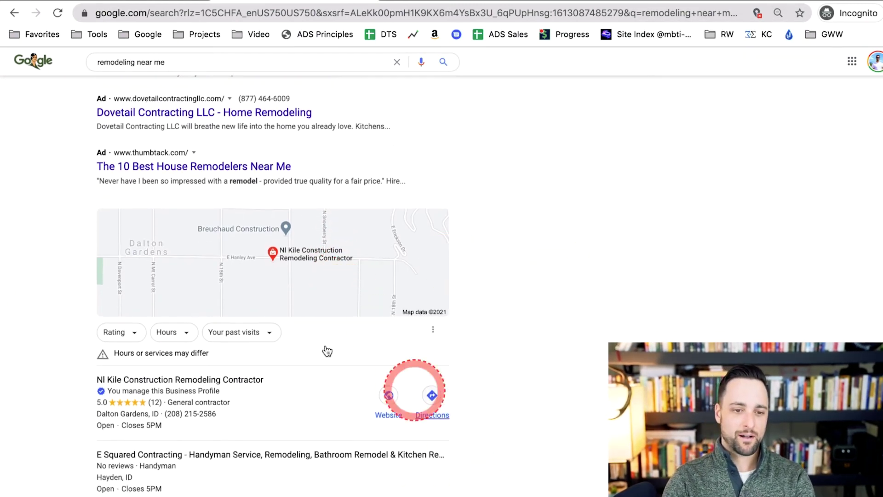
scroll(212, 292, up, 8)
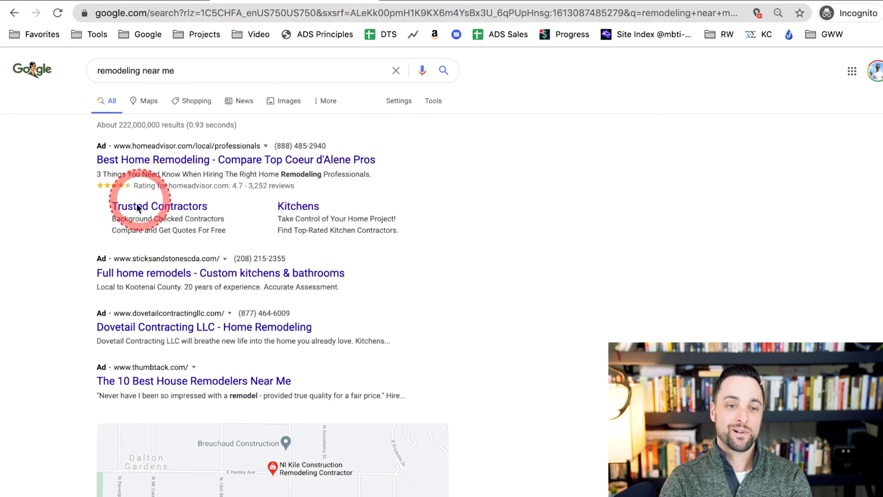
scroll(249, 426, down, 6)
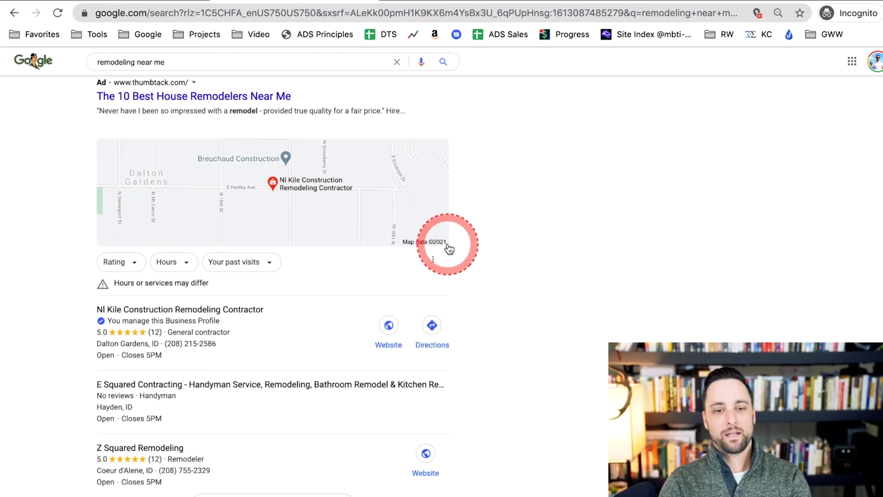
scroll(439, 262, down, 1)
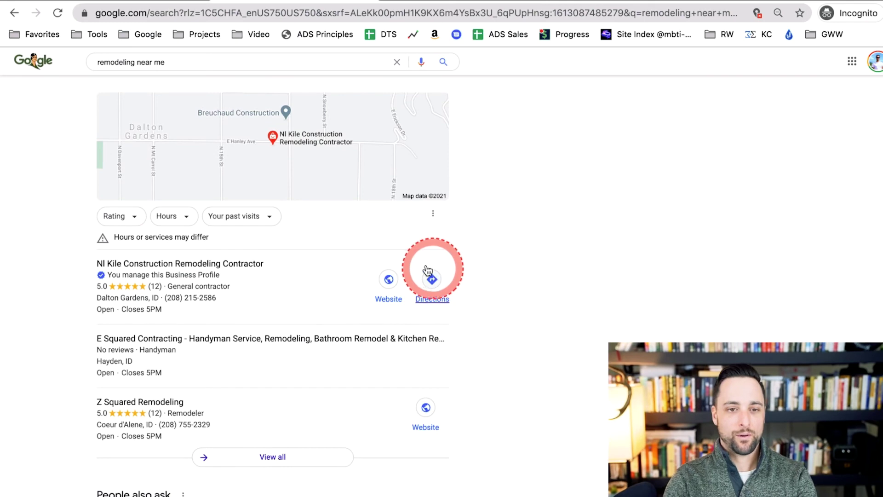
scroll(195, 384, down, 4)
scroll(288, 369, down, 6)
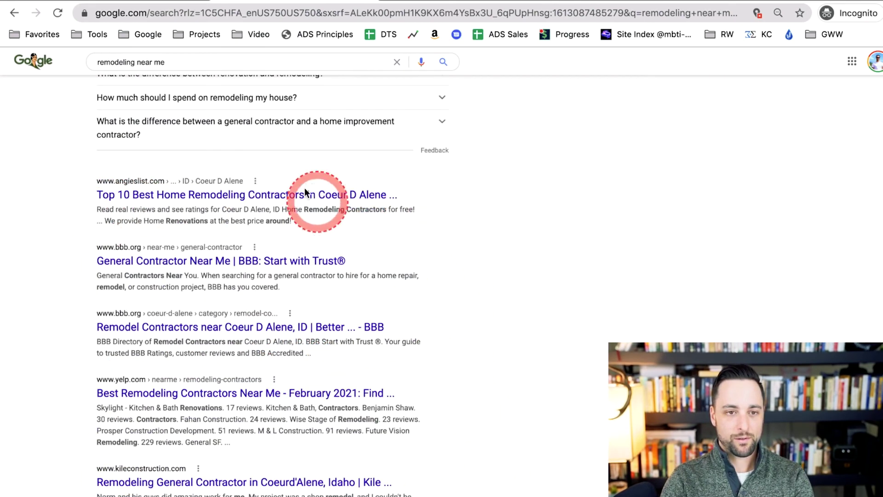
Compare the dashboard's figures for listing views on Search and Maps with the organic results and map listings in the search tab
click(124, 2)
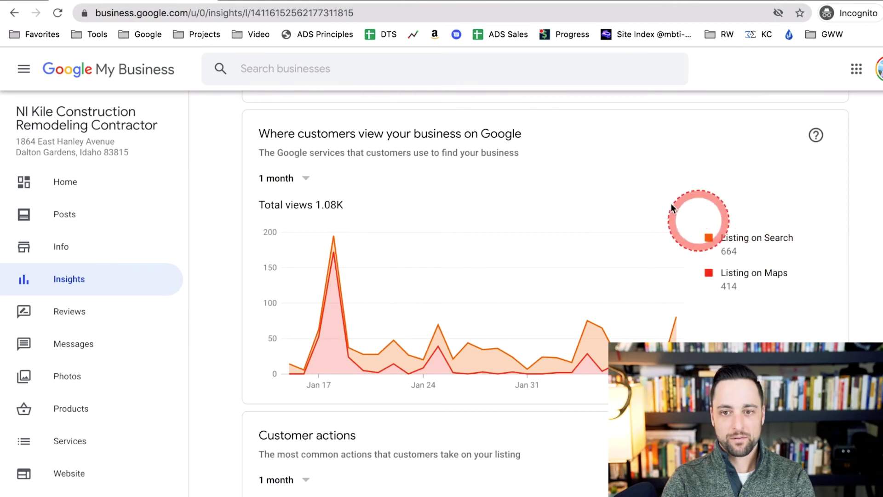
click(278, 2)
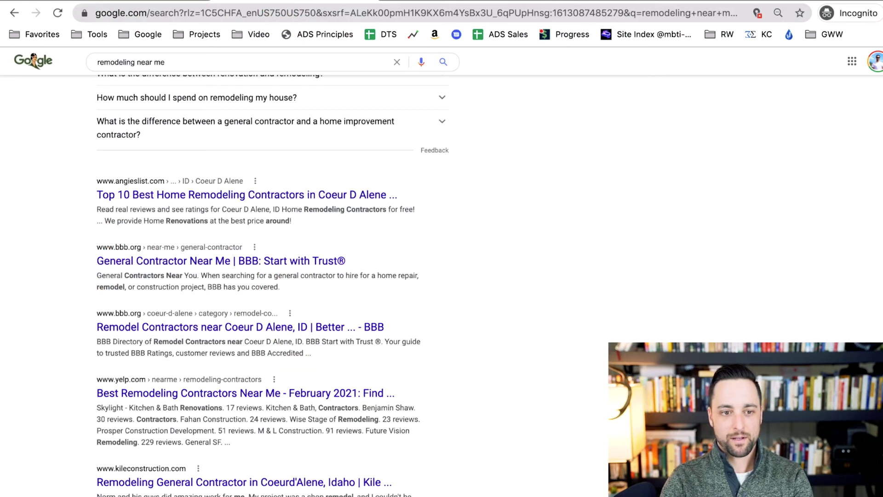
click(121, 3)
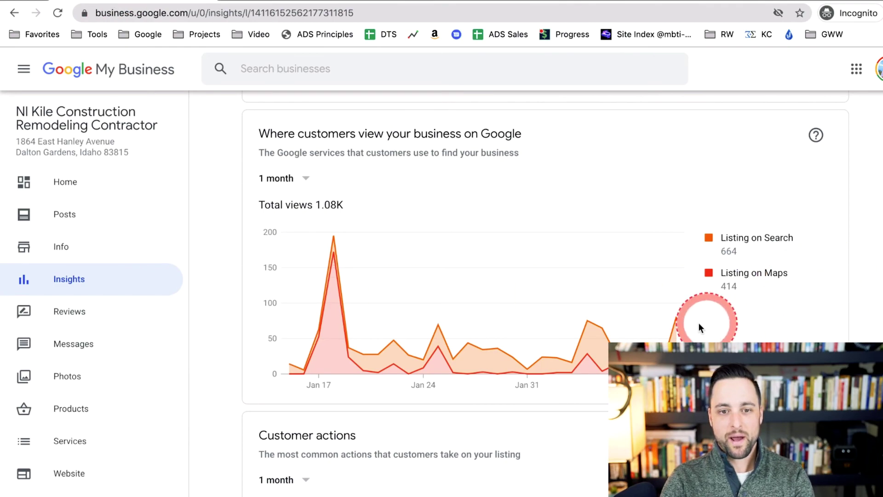
click(280, 3)
scroll(310, 198, up, 15)
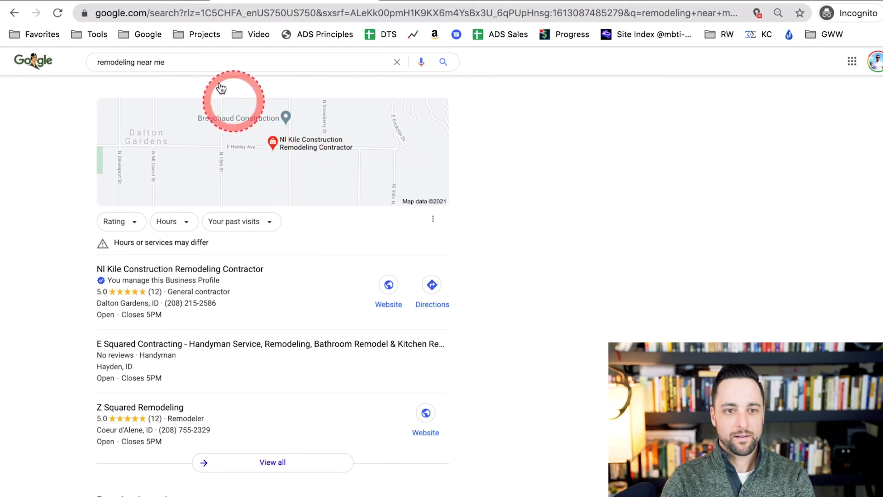
Return to the insights, set the chart of where customers view the business to 1 quarter, and inspect its peaks
click(147, 3)
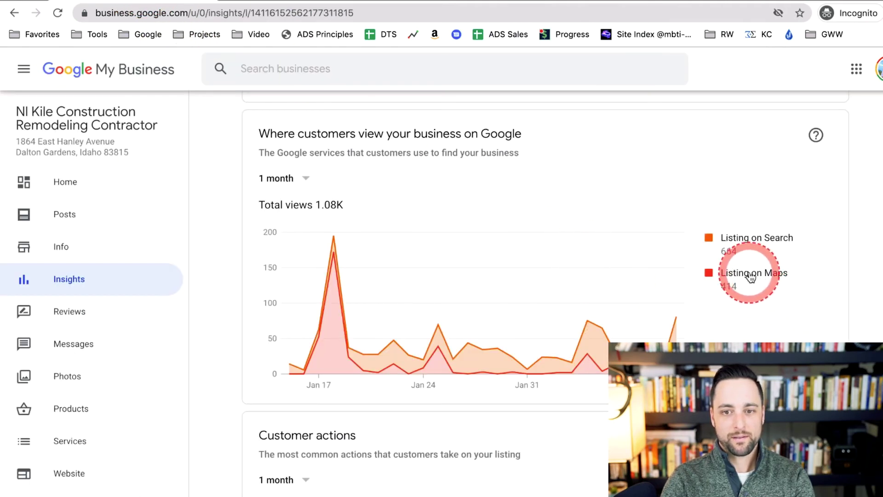
click(300, 179)
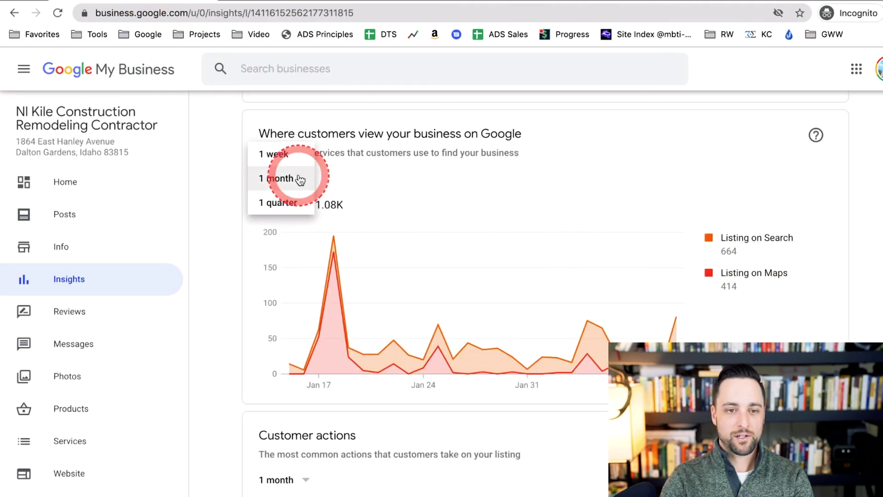
click(281, 204)
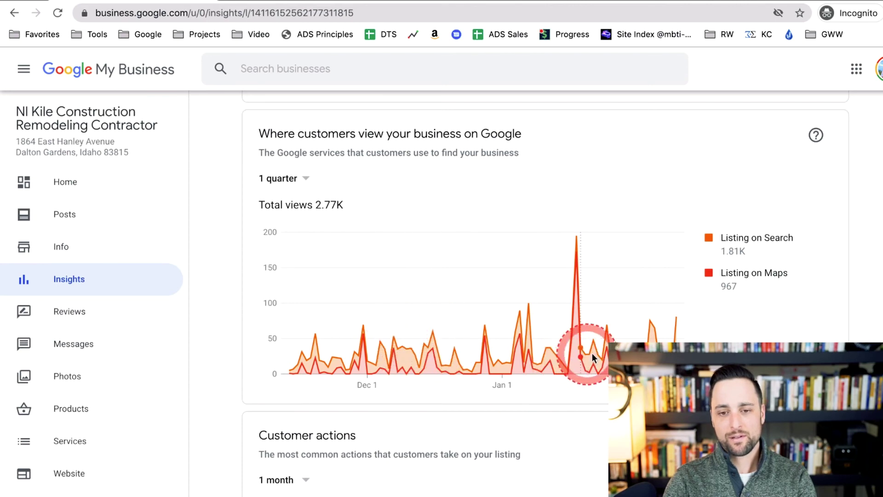
mouse_move(663, 333)
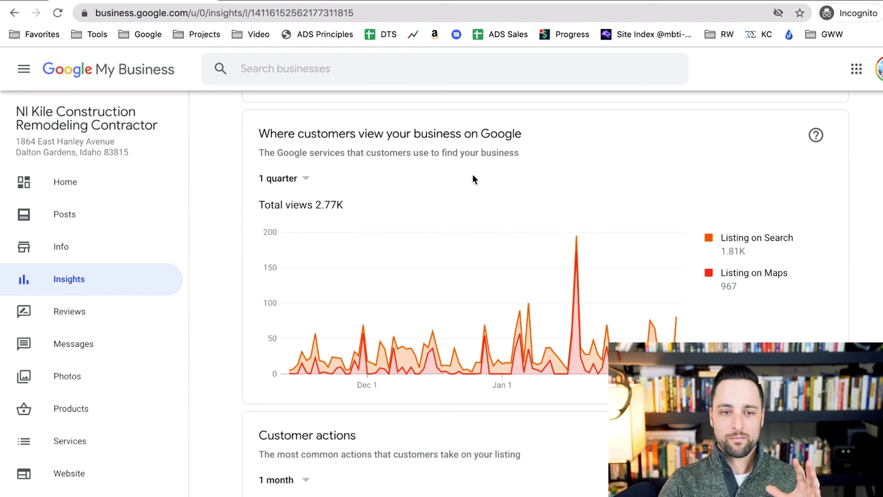
mouse_move(579, 244)
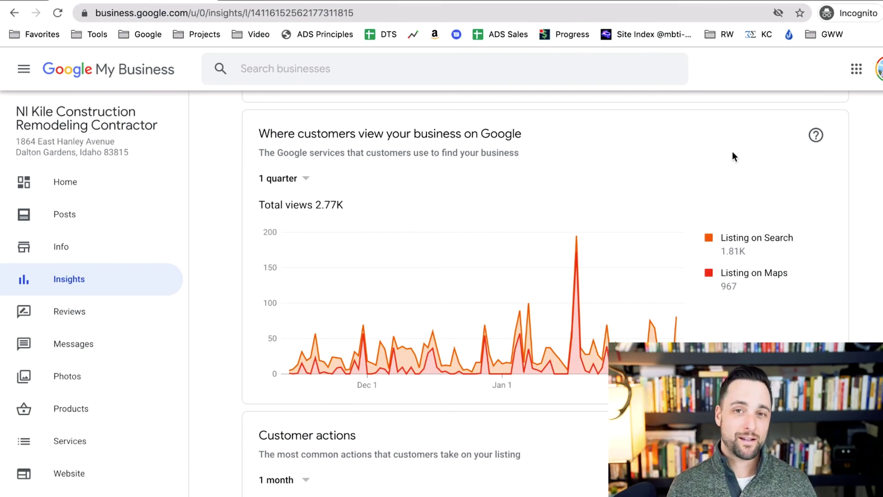
Compare the customer actions chart with the public listing's website and directions options, and set the chart's period to 1 quarter
scroll(632, 299, down, 5)
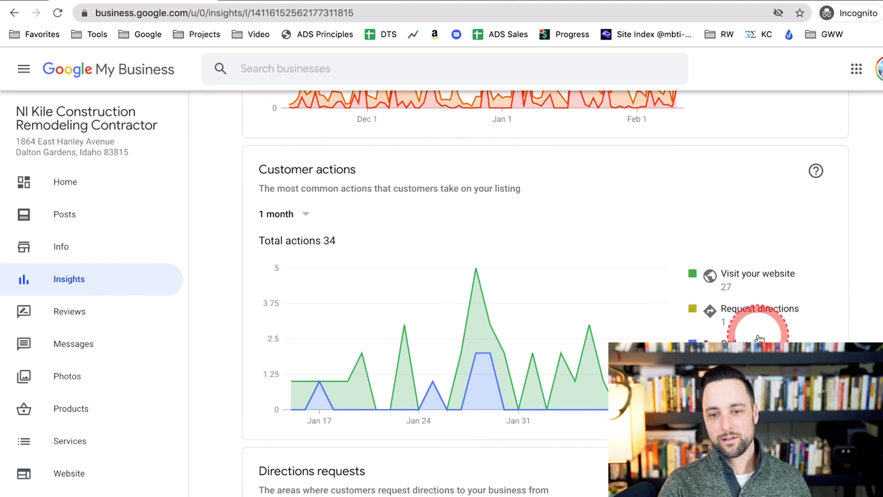
click(331, 1)
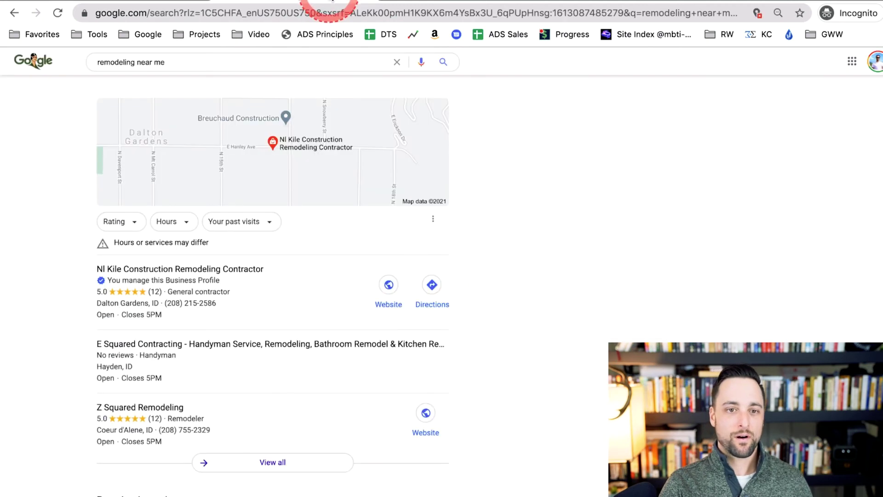
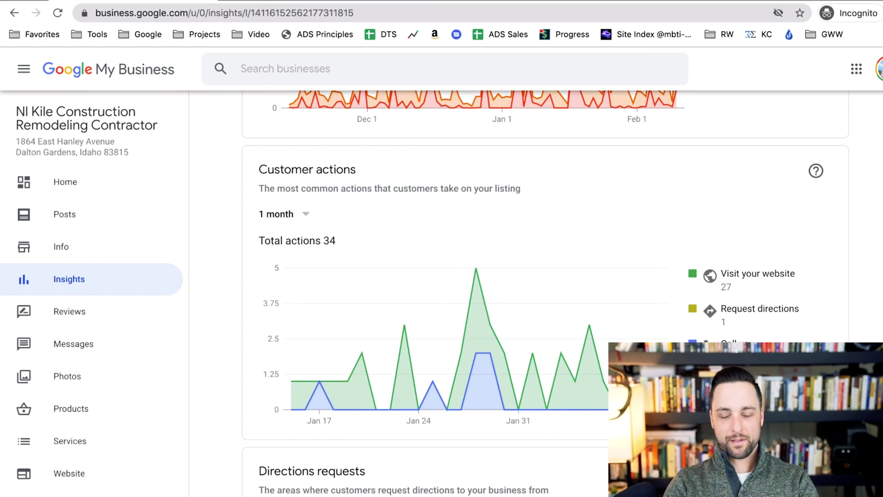
scroll(697, 274, down, 2)
scroll(710, 265, up, 1)
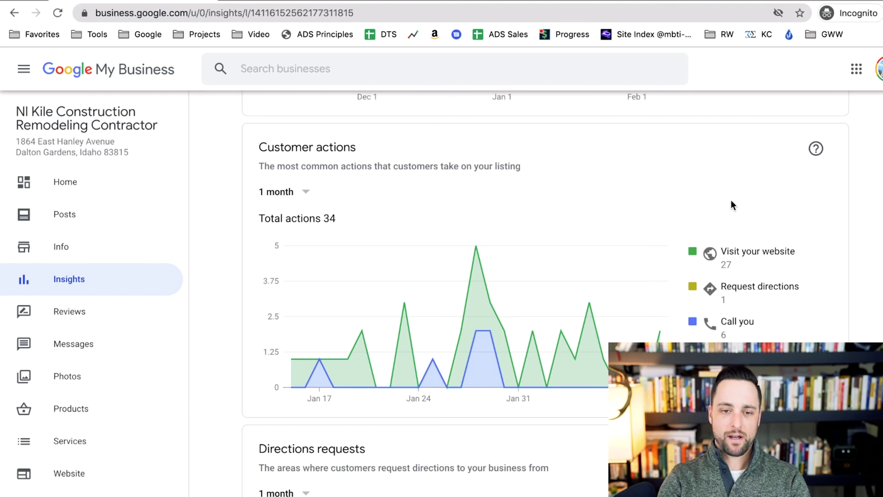
click(289, 193)
click(295, 220)
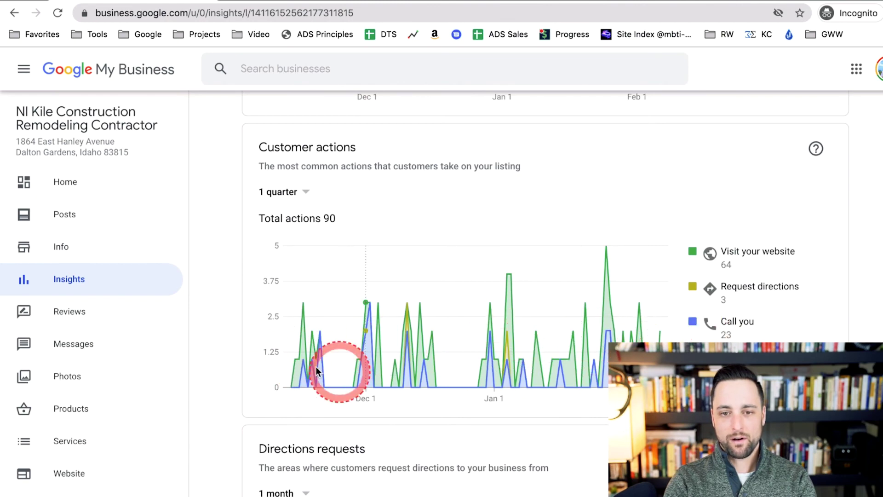
Review the directions requests map and set the phone calls chart to 1 quarter, keeping the day-of-week breakdown
scroll(626, 267, down, 9)
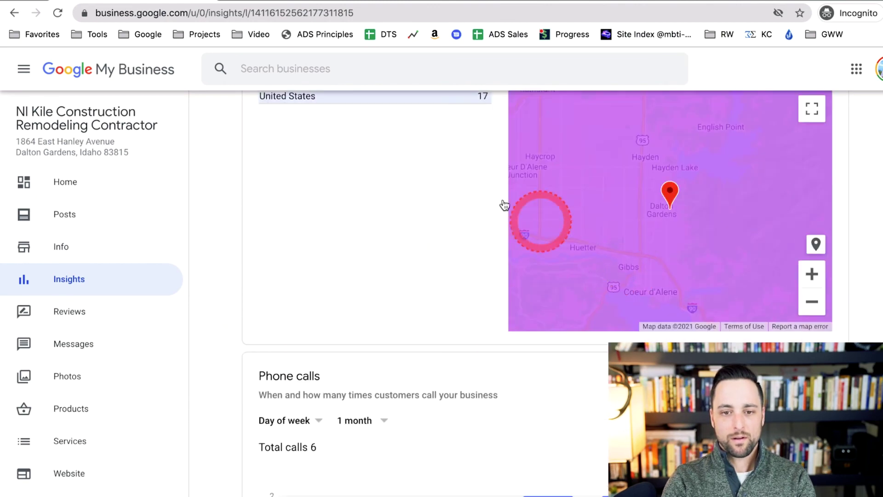
scroll(368, 138, up, 3)
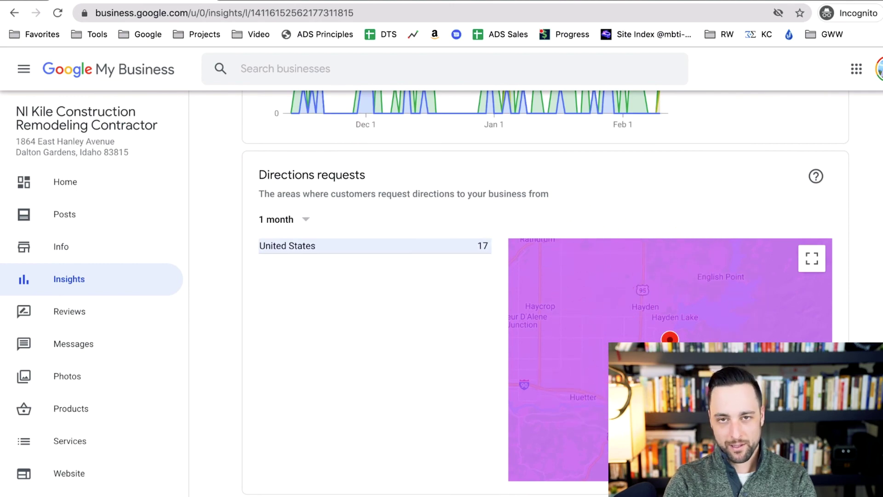
scroll(484, 294, down, 7)
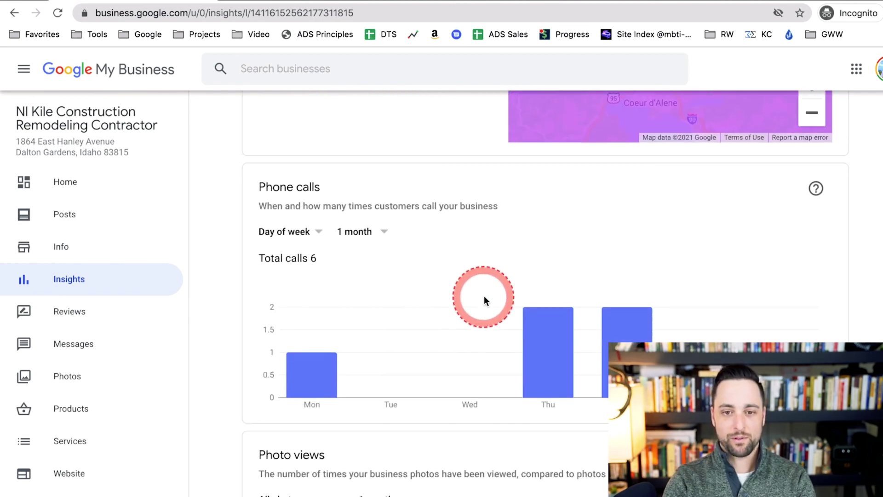
scroll(491, 284, down, 6)
scroll(491, 284, up, 5)
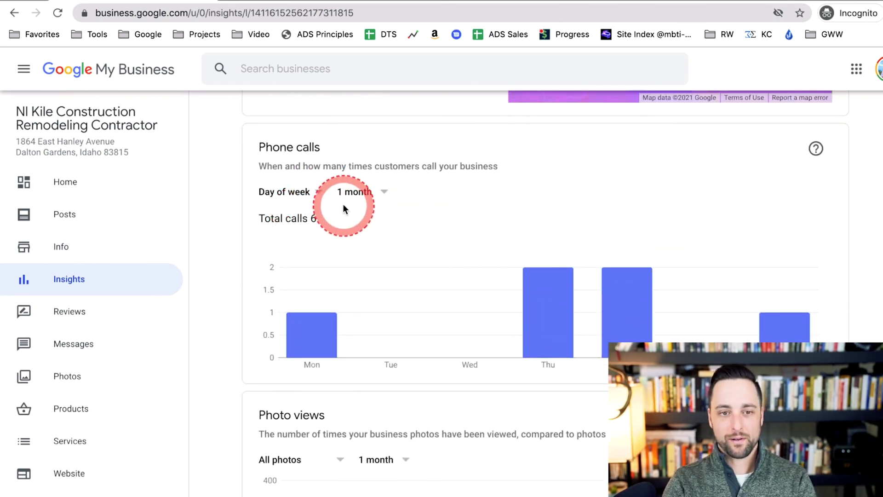
click(385, 193)
click(363, 215)
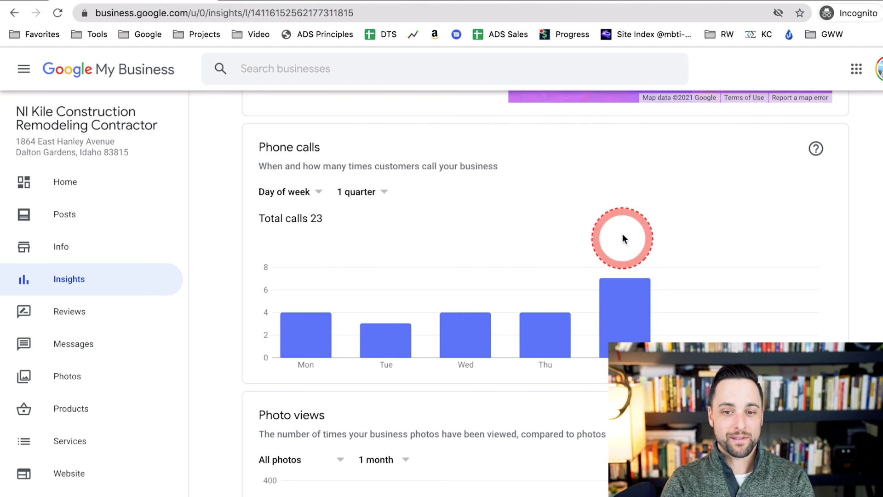
click(636, 304)
Examine the photo views chart against similar businesses and the photo quantity section of the insights
scroll(636, 302, down, 4)
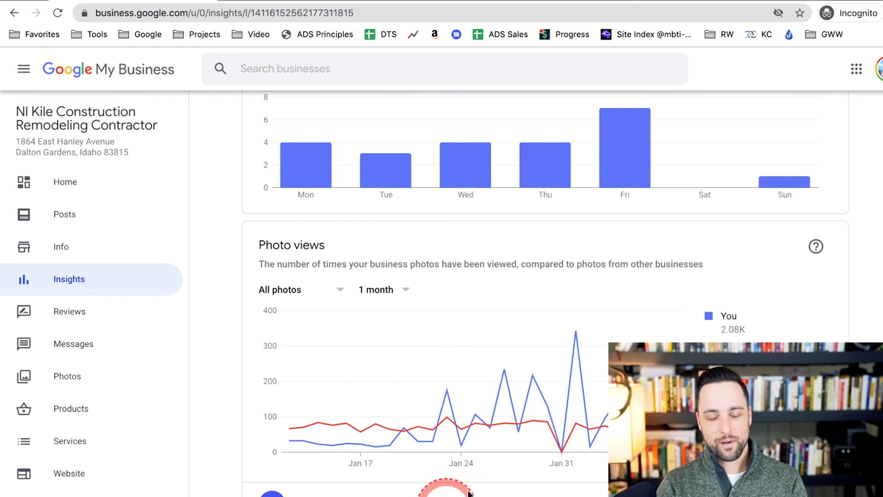
scroll(546, 293, down, 1)
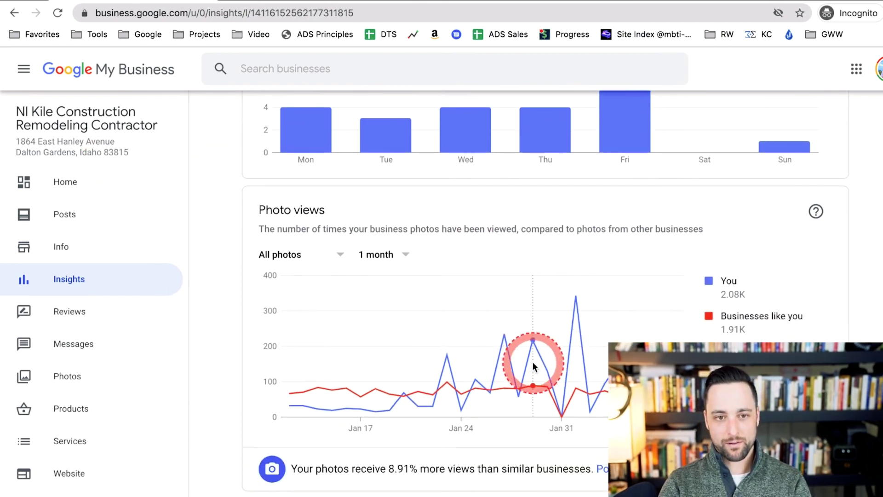
scroll(630, 259, down, 3)
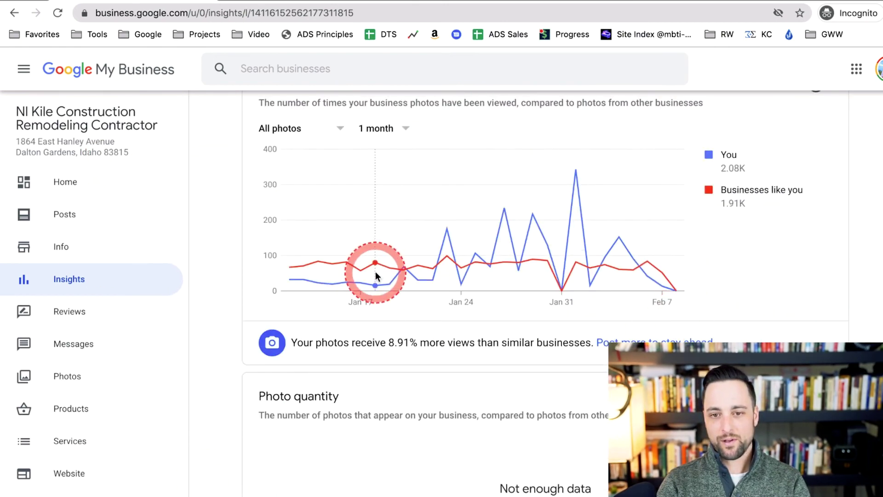
scroll(597, 223, down, 3)
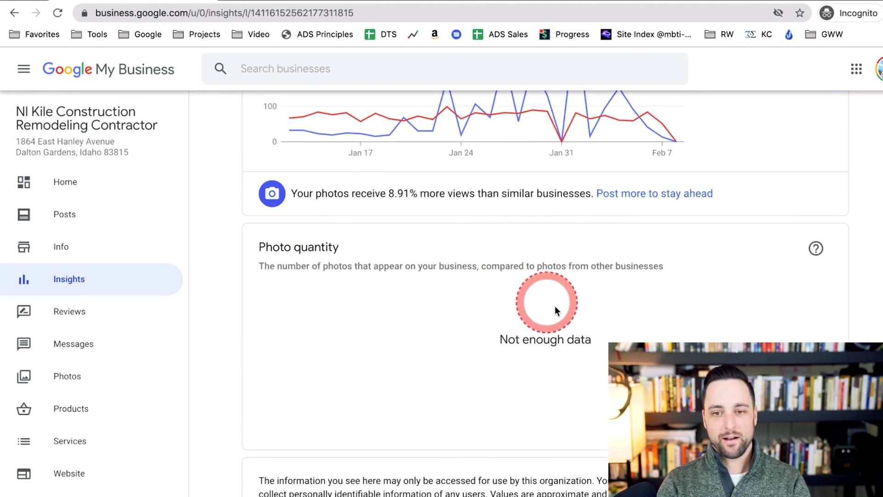
scroll(555, 305, down, 10)
Open the new profile performance report, check its time period options, and examine the interactions chart for Sep 2020–Feb 2021
scroll(573, 324, up, 5)
scroll(573, 324, up, 15)
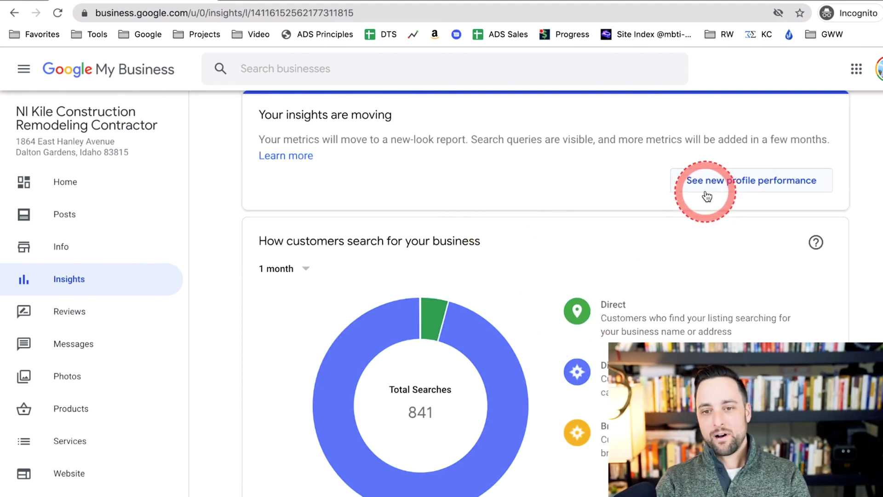
click(784, 195)
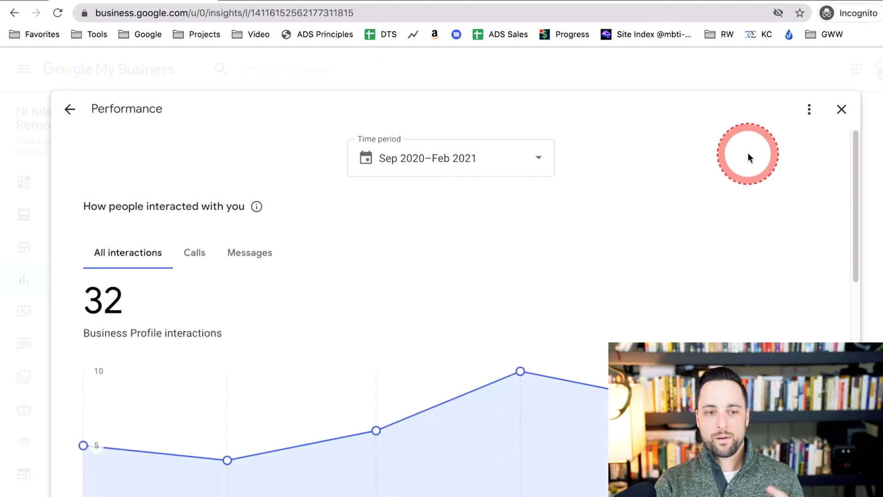
scroll(658, 255, down, 1)
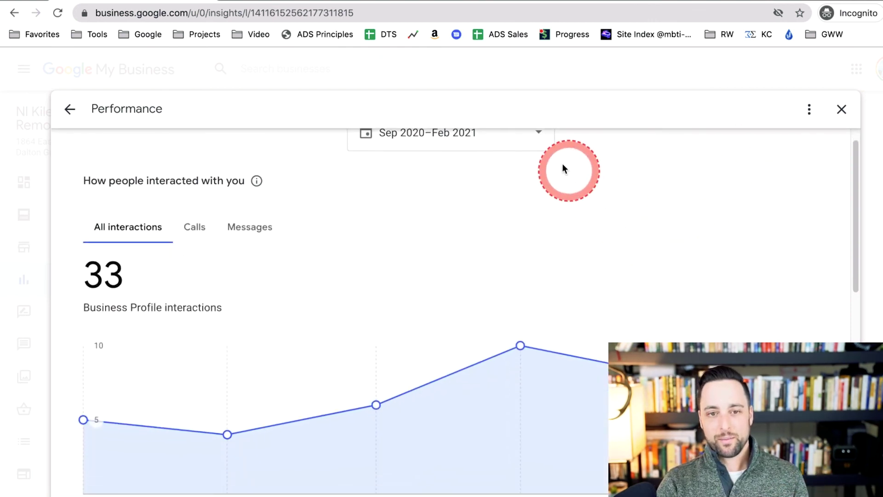
click(537, 139)
click(486, 266)
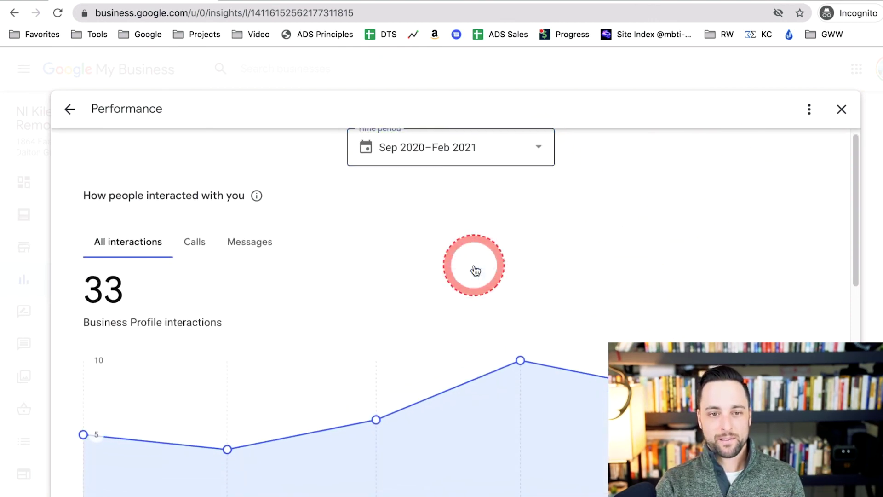
click(713, 258)
scroll(712, 261, down, 4)
mouse_move(714, 275)
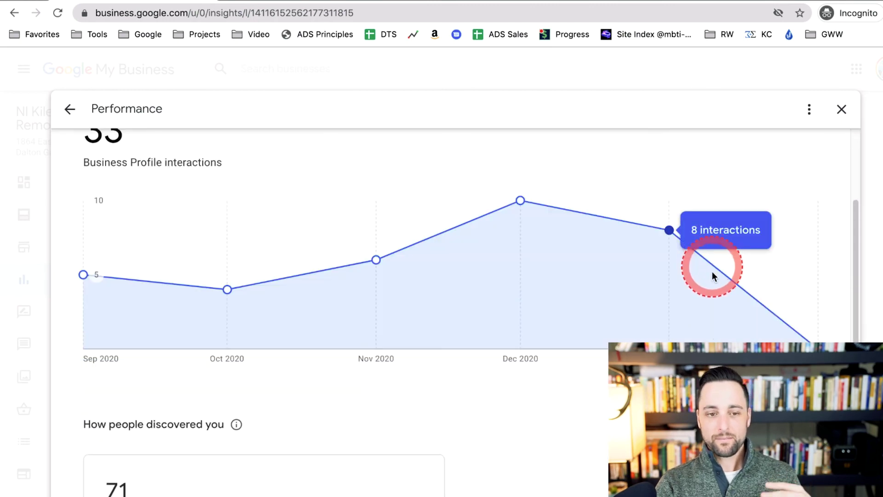
Review the interactions chart and the search terms section of the performance report, and open the full searches breakdown
scroll(720, 294, up, 1)
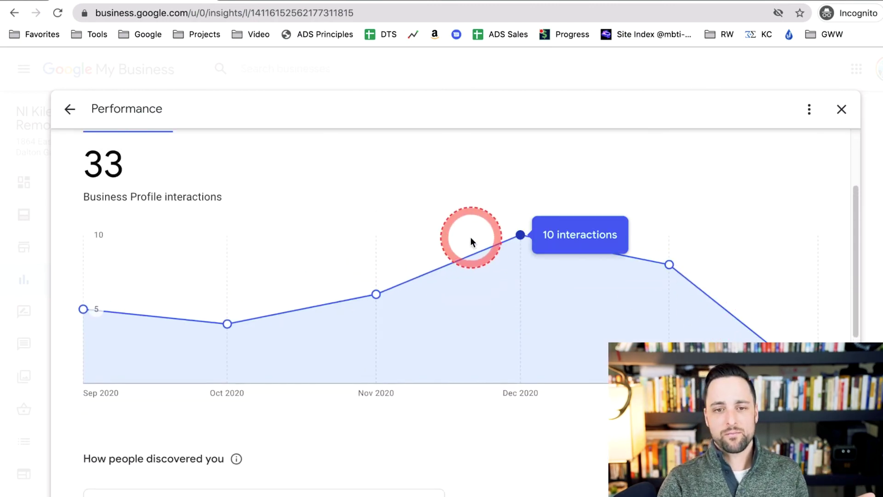
mouse_move(269, 310)
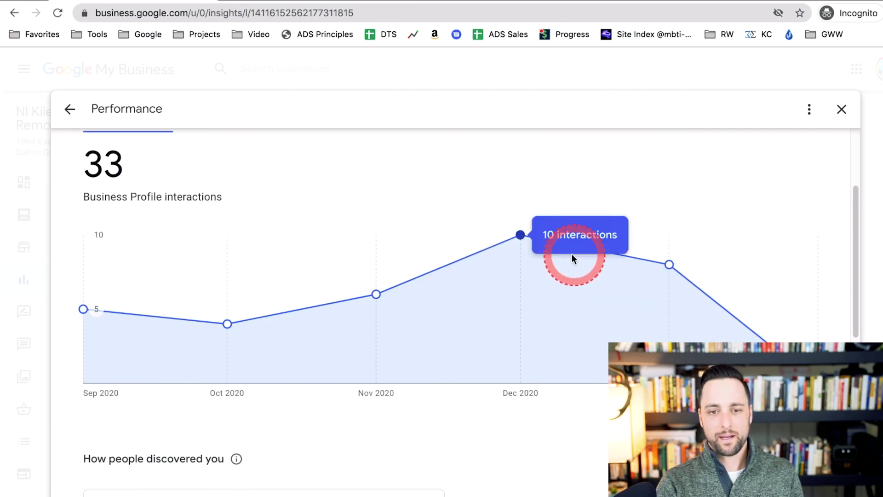
scroll(423, 337, down, 6)
scroll(423, 337, down, 4)
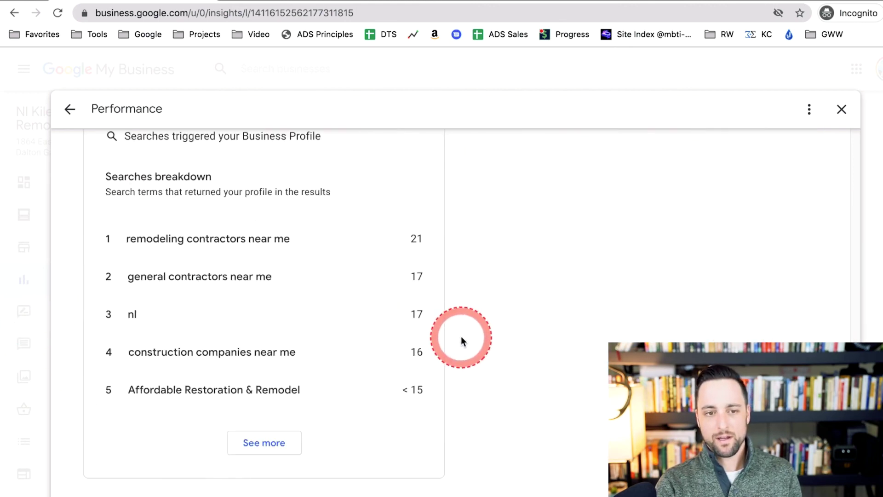
scroll(461, 341, up, 1)
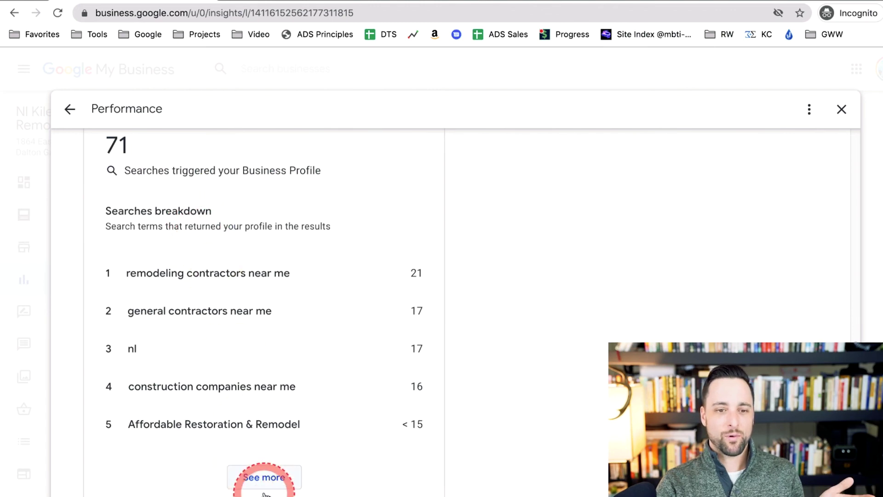
click(257, 479)
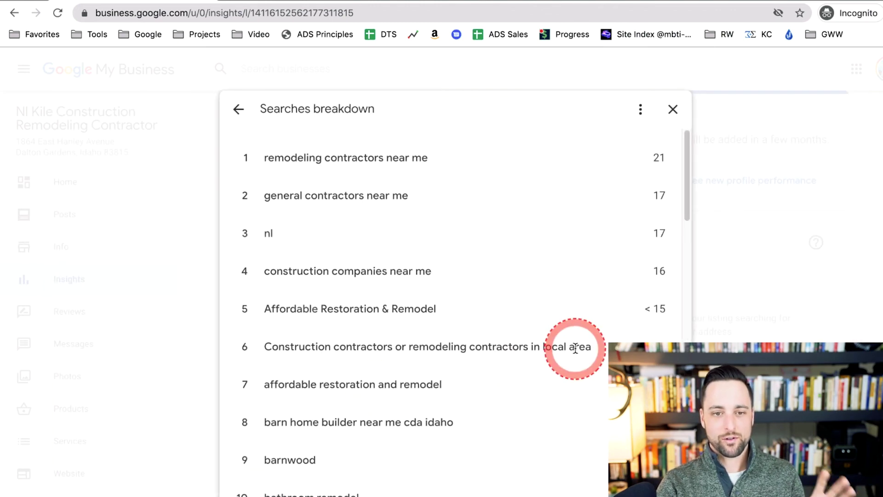
Examine the top four search terms in the breakdown, from "remodeling contractors near me" to "construction companies near me"
drag(264, 158, 432, 158)
click(458, 153)
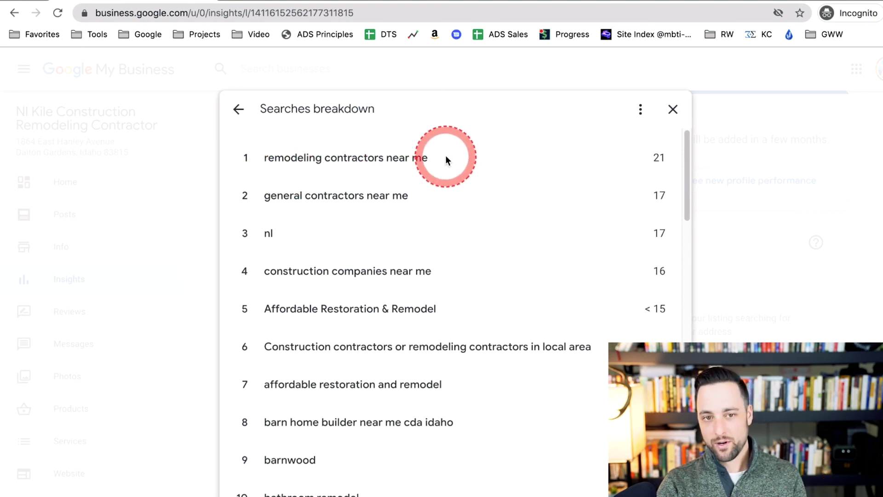
drag(265, 162, 383, 159)
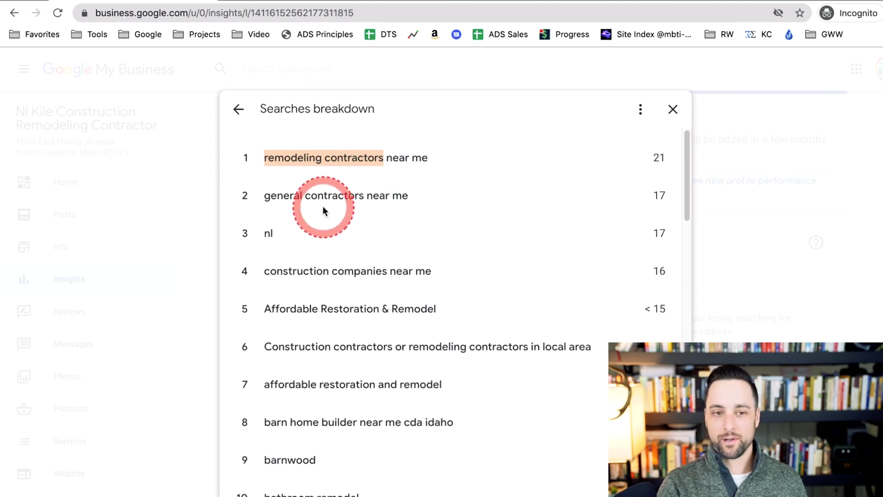
drag(271, 197, 376, 198)
click(378, 198)
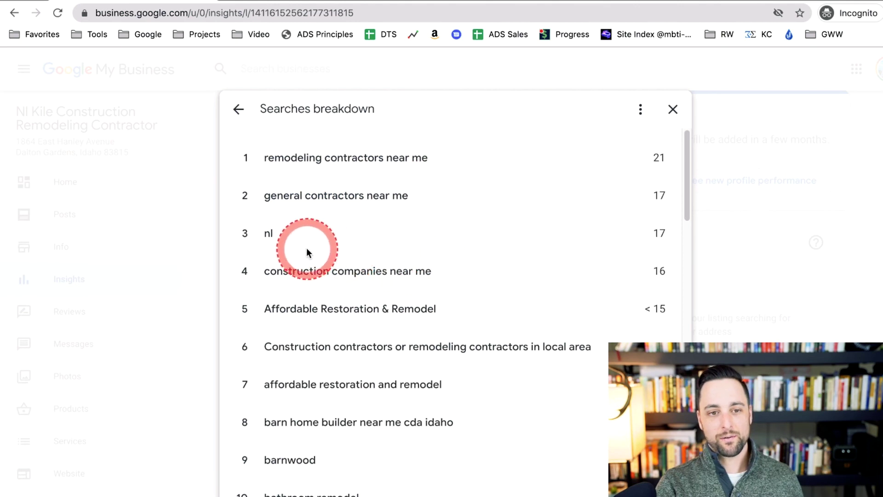
drag(262, 233, 309, 239)
click(329, 233)
drag(268, 272, 560, 275)
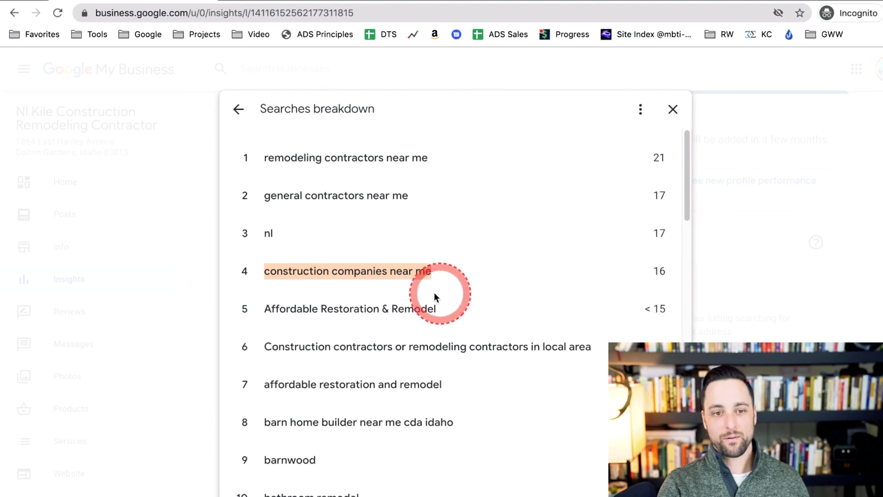
Compare the term "Affordable Restoration & Remodel" with the top-ranked term, and examine the lower-ranked term "barnwood"
drag(274, 307, 430, 308)
click(451, 307)
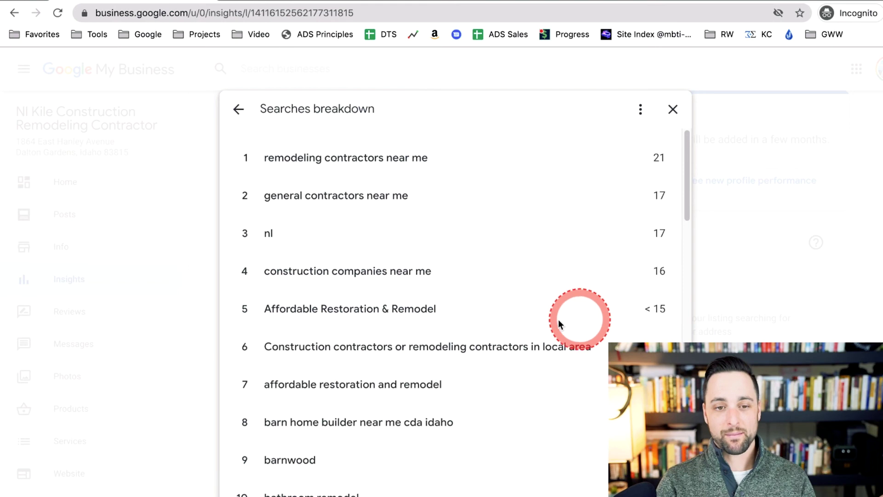
drag(391, 305, 437, 309)
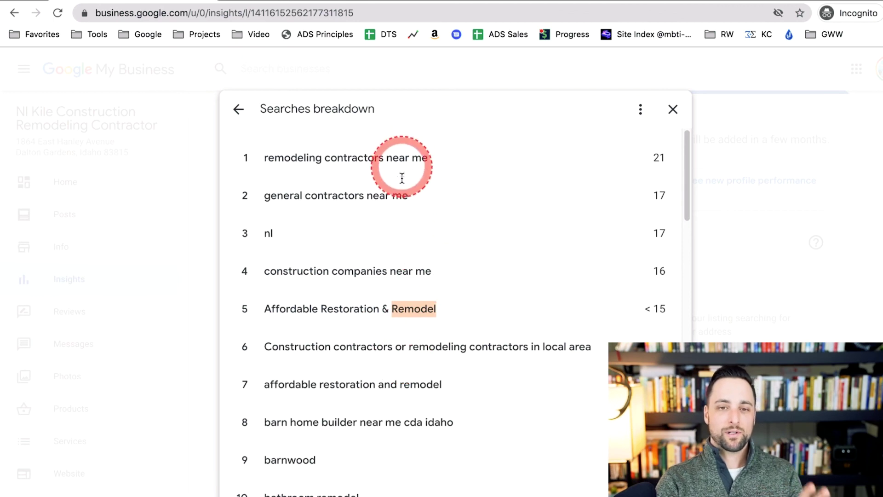
drag(264, 153, 484, 147)
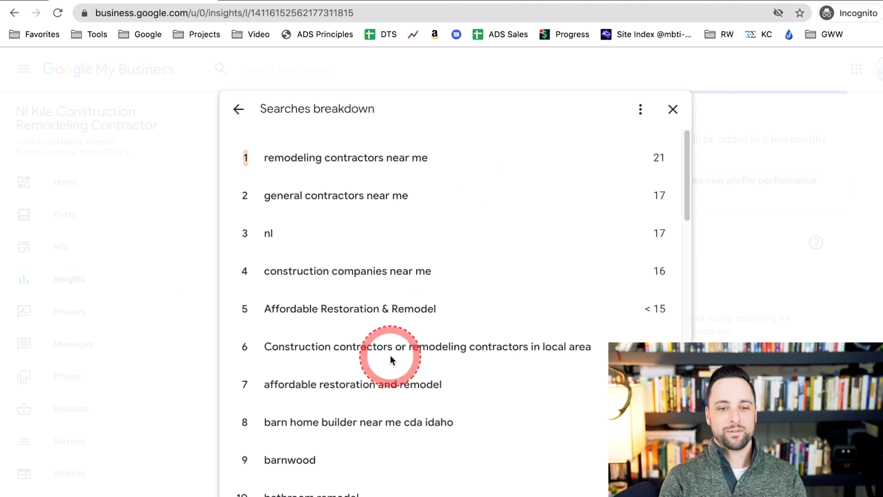
click(321, 456)
drag(321, 458, 266, 459)
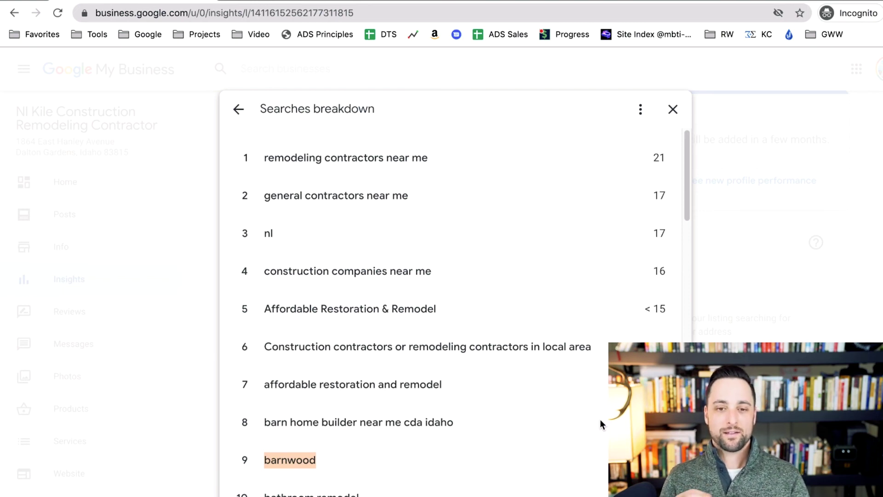
Close the searches breakdown and look over the customer search chart on the insights page
click(695, 89)
scroll(545, 294, down, 1)
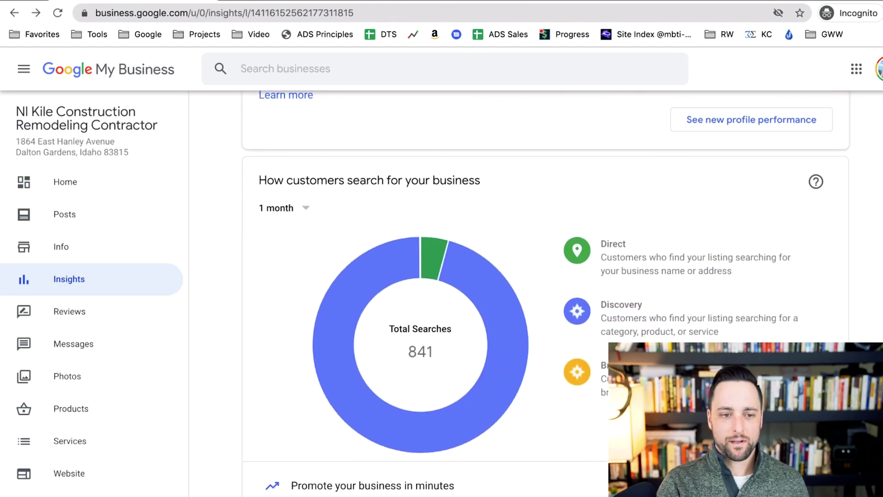
scroll(546, 294, up, 1)
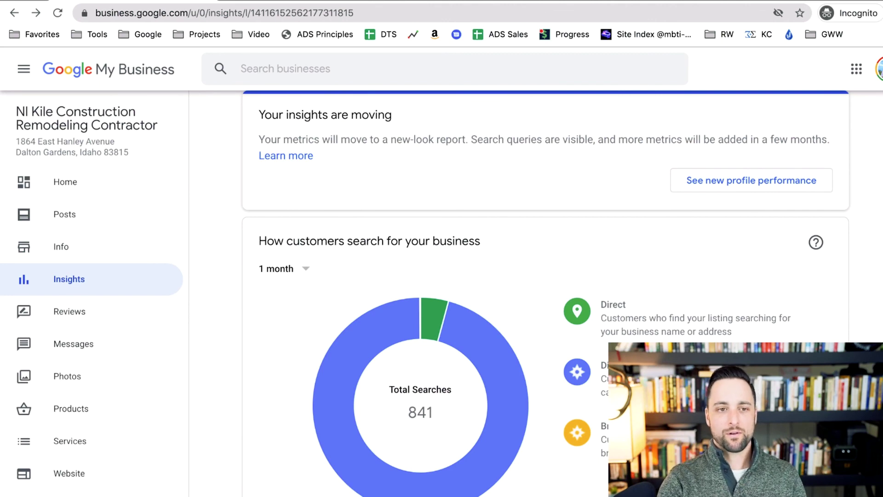
scroll(596, 277, down, 5)
scroll(658, 309, up, 5)
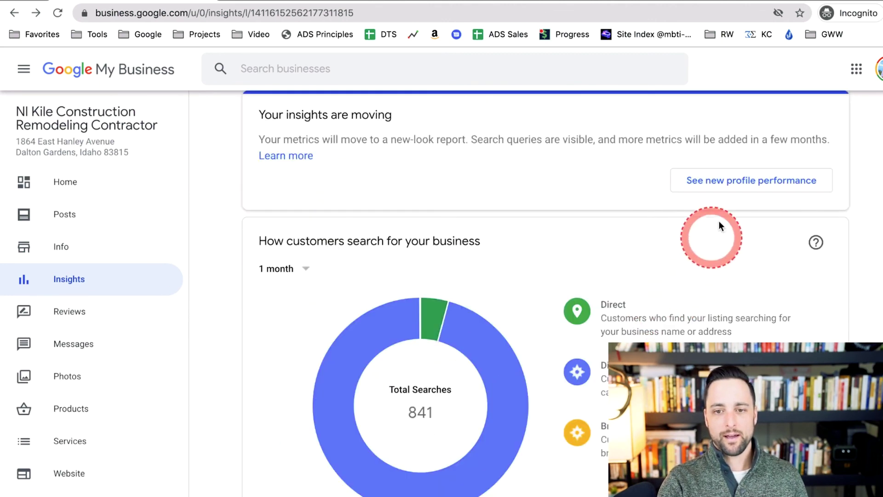
Reopen the new profile performance report and re-examine its interactions chart and discovery section
click(741, 180)
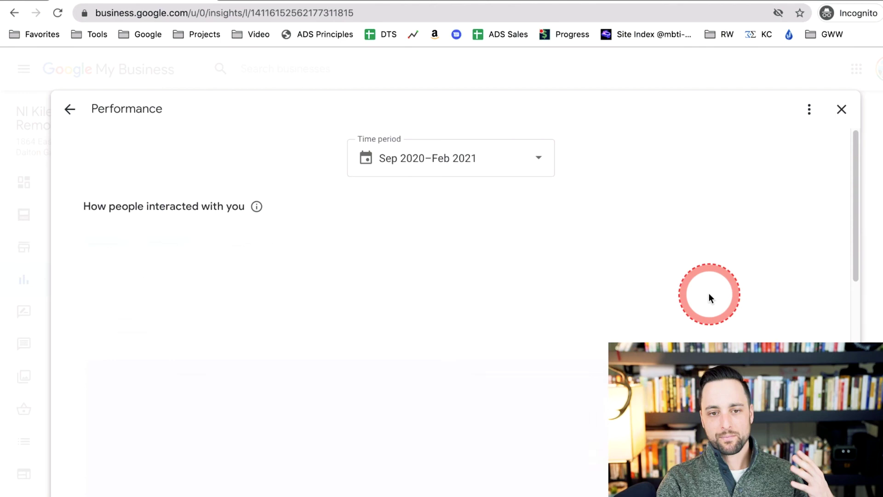
scroll(679, 316, down, 3)
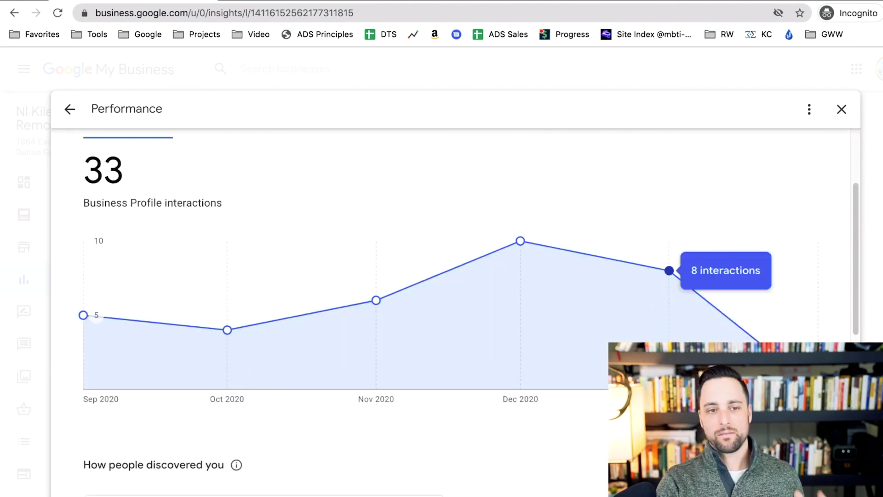
mouse_move(377, 377)
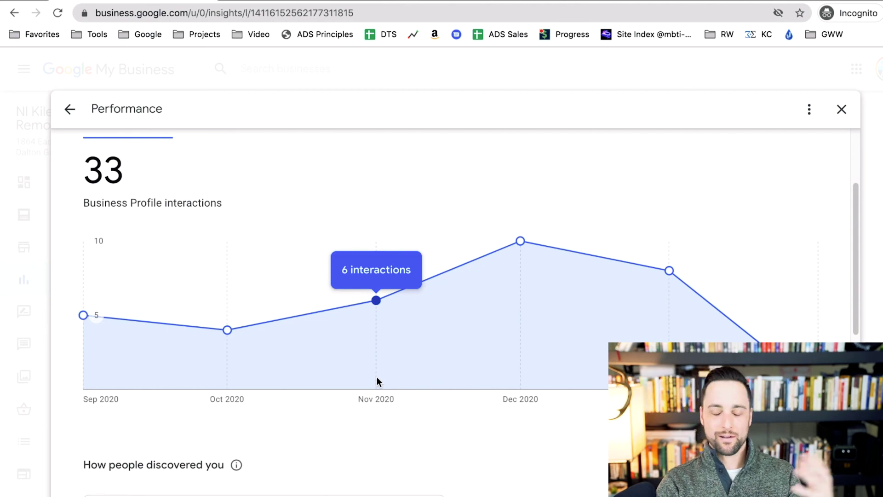
scroll(406, 379, down, 9)
scroll(406, 378, up, 10)
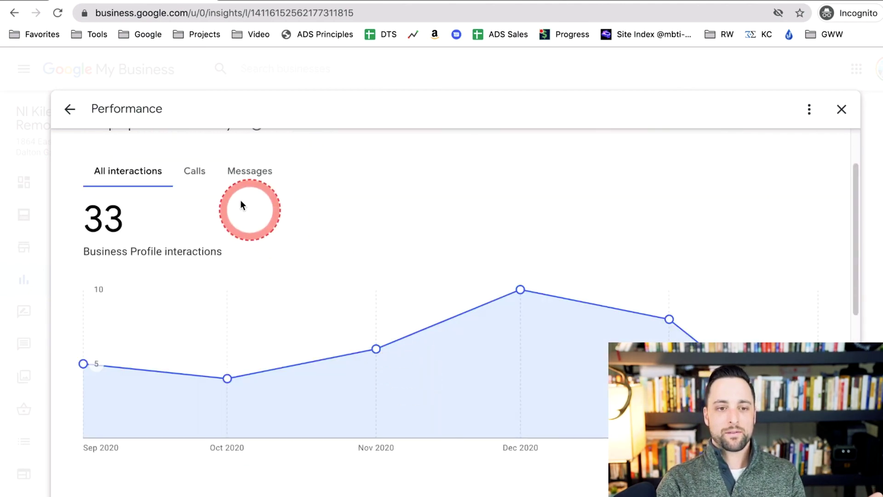
Leave the performance report and review the insights charts of how customers search for and where they view the business
click(70, 111)
scroll(541, 369, down, 9)
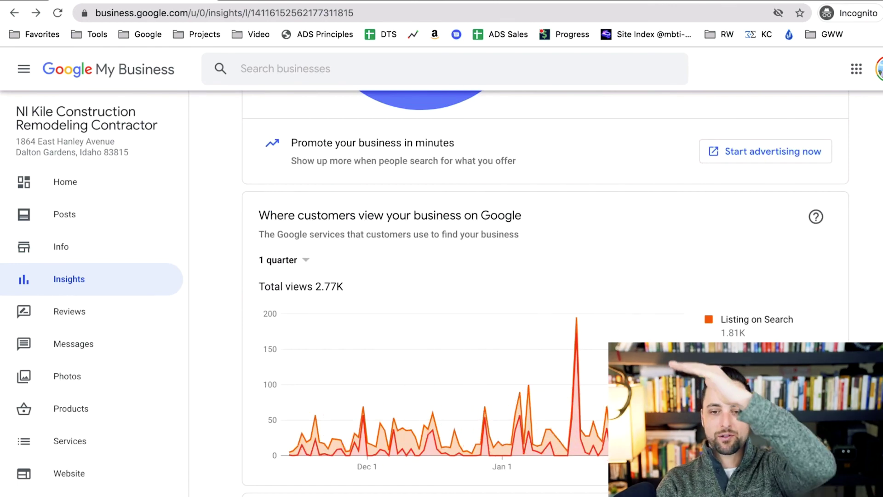
scroll(766, 333, up, 5)
scroll(766, 336, down, 2)
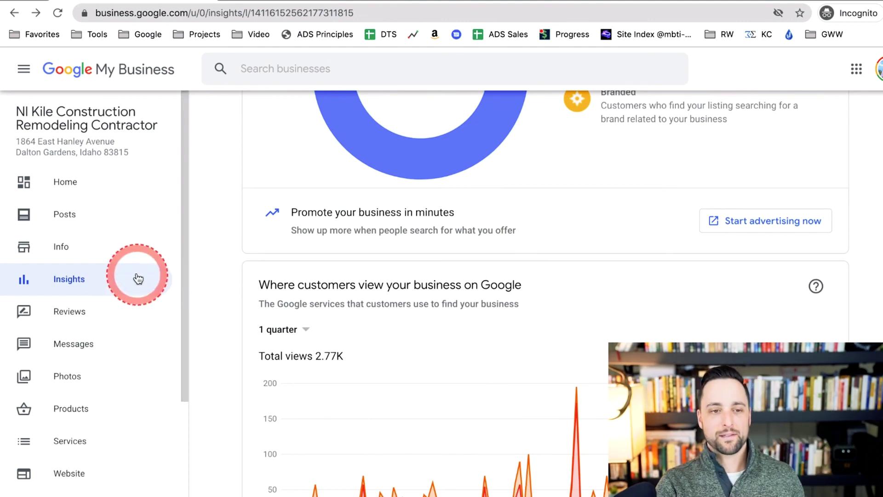
click(101, 258)
click(109, 256)
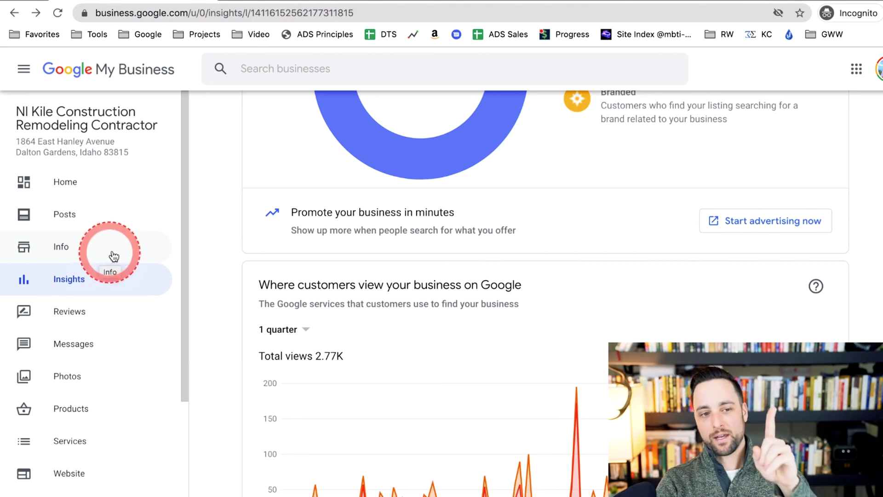
click(133, 238)
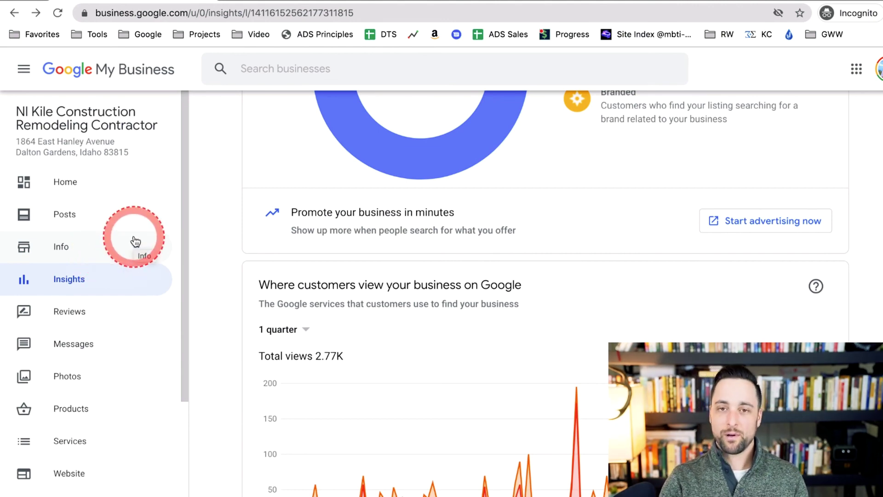